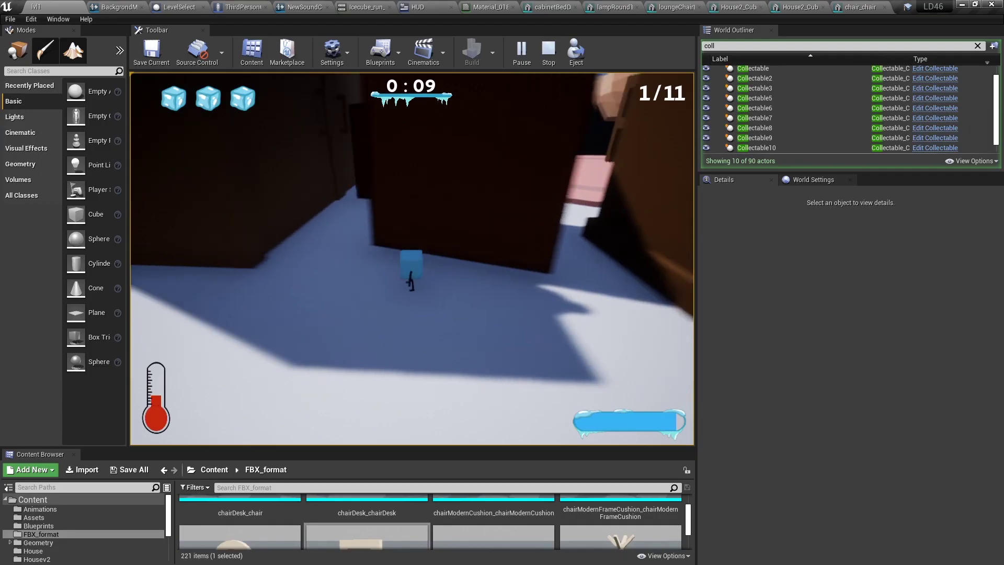
# Play-test the furnished level by running and jumping past the wooden furniture, and browse ice cube PNG images for reference
pyautogui.press('w')
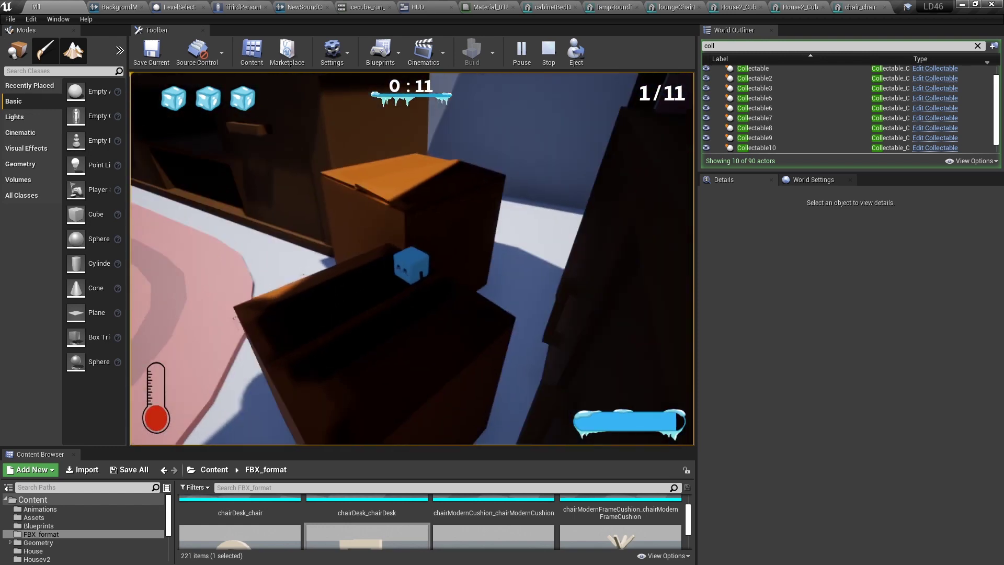
pyautogui.press('space')
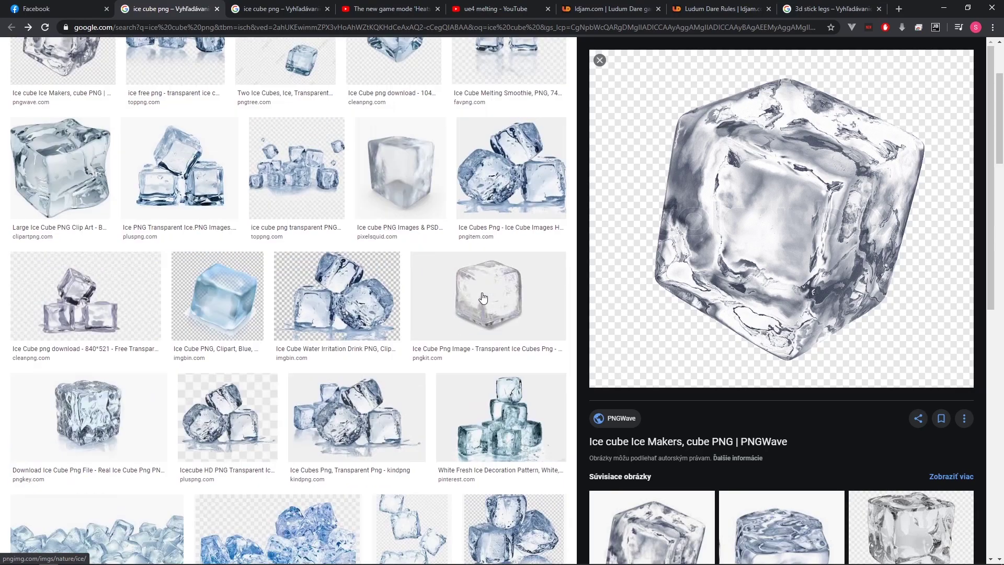
pyautogui.scroll(-10, 484, 308)
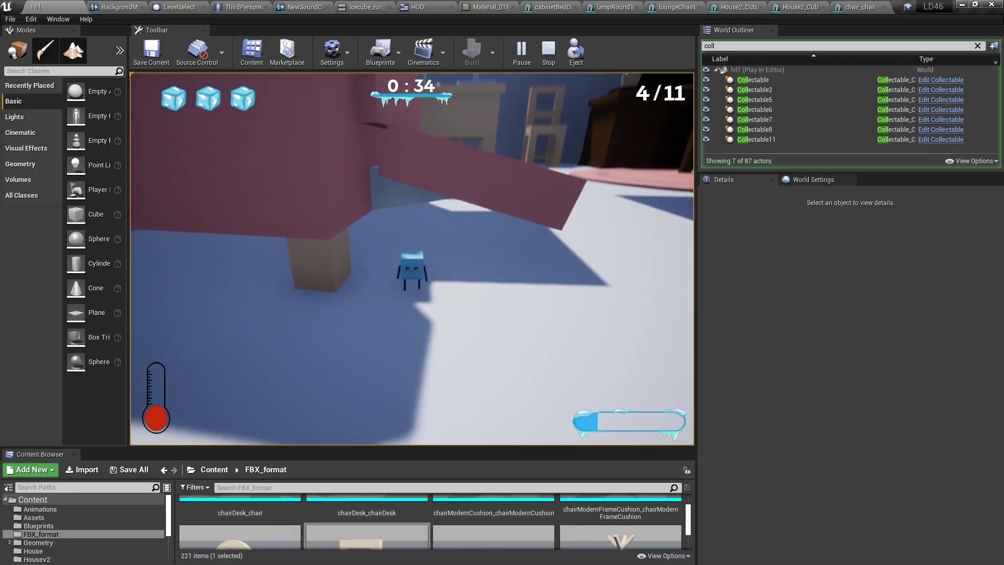
# Play-test the furnished level by jumping the ice cube across the pink sofa to the lamp table and picking up the collectable
pyautogui.press('space')
pyautogui.press('w')
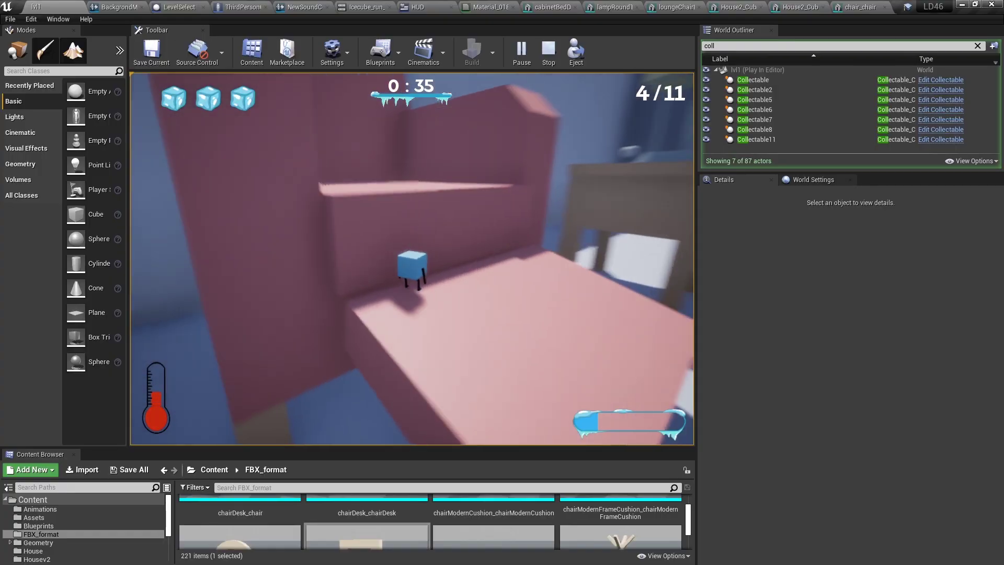
pyautogui.press('w')
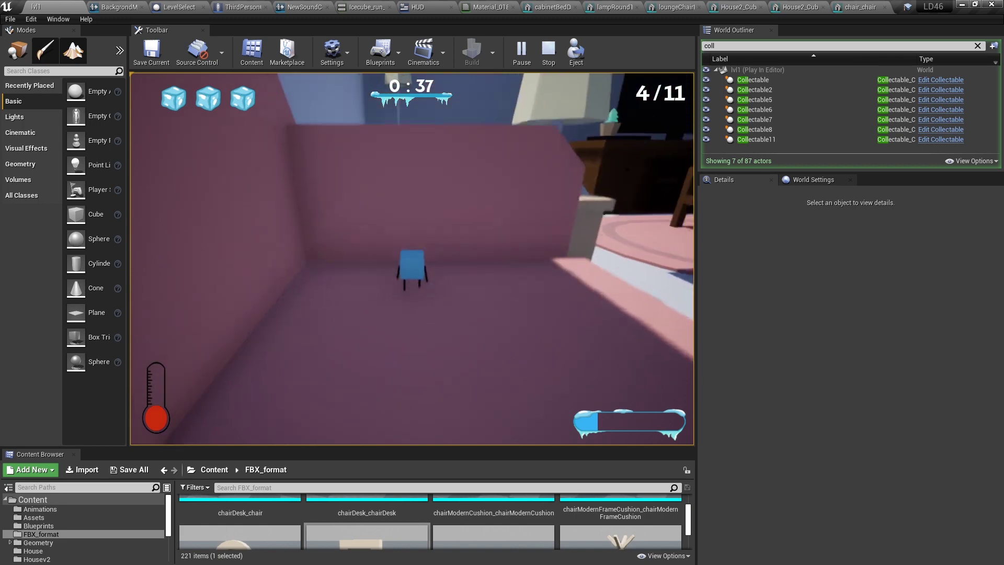
pyautogui.press('space')
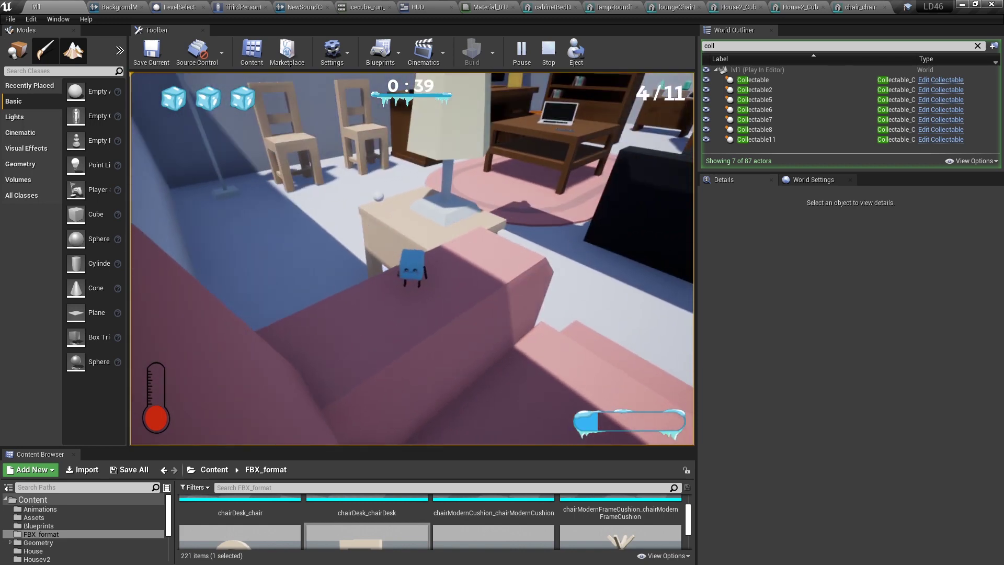
pyautogui.press('w')
pyautogui.press('space')
pyautogui.press('w')
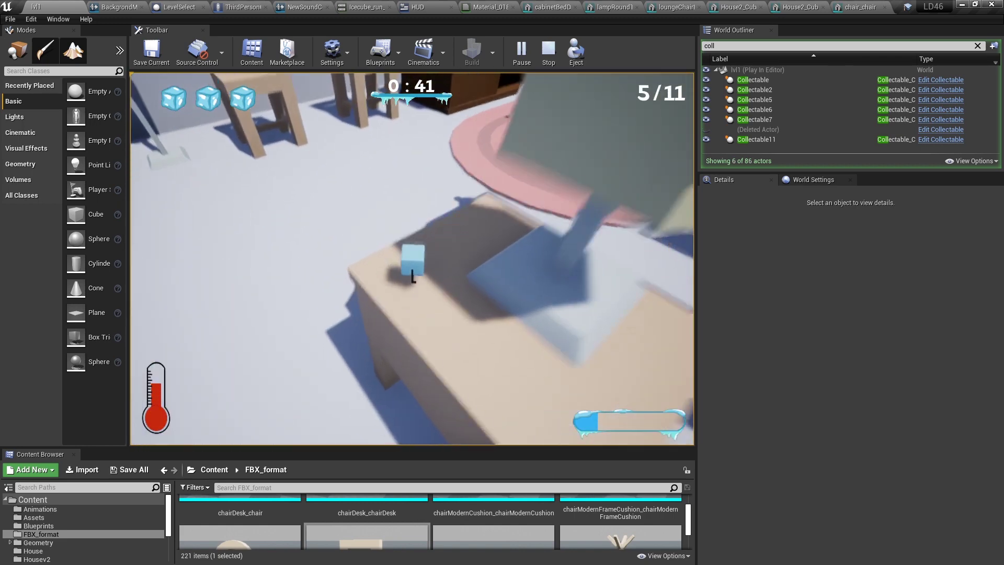
pyautogui.press('w')
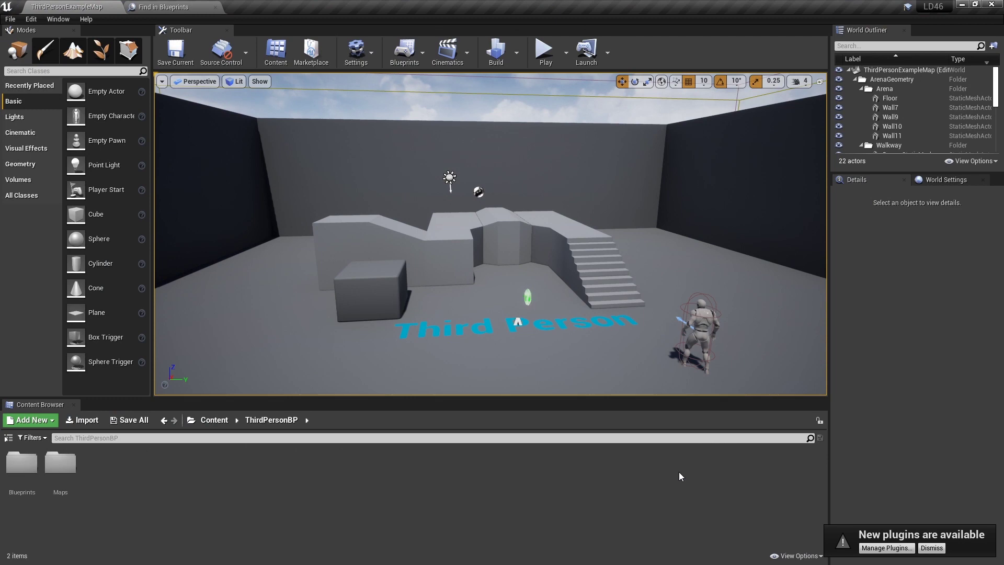
# Play-test ThirdPersonExampleMap by running the mannequin over the stairs and walkway, jumping, and ending the session
pyautogui.click(547, 62)
pyautogui.press('w')
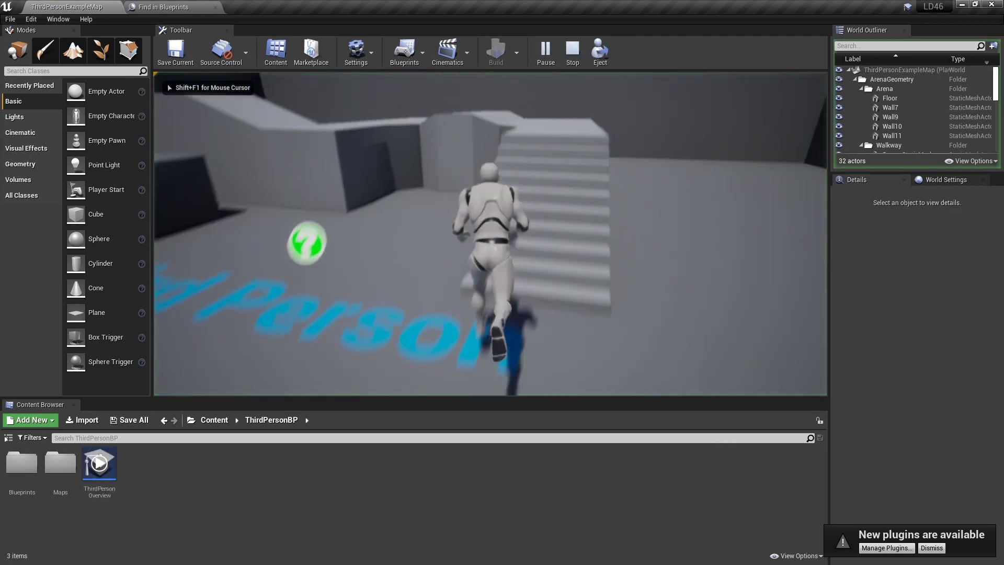
pyautogui.press('w')
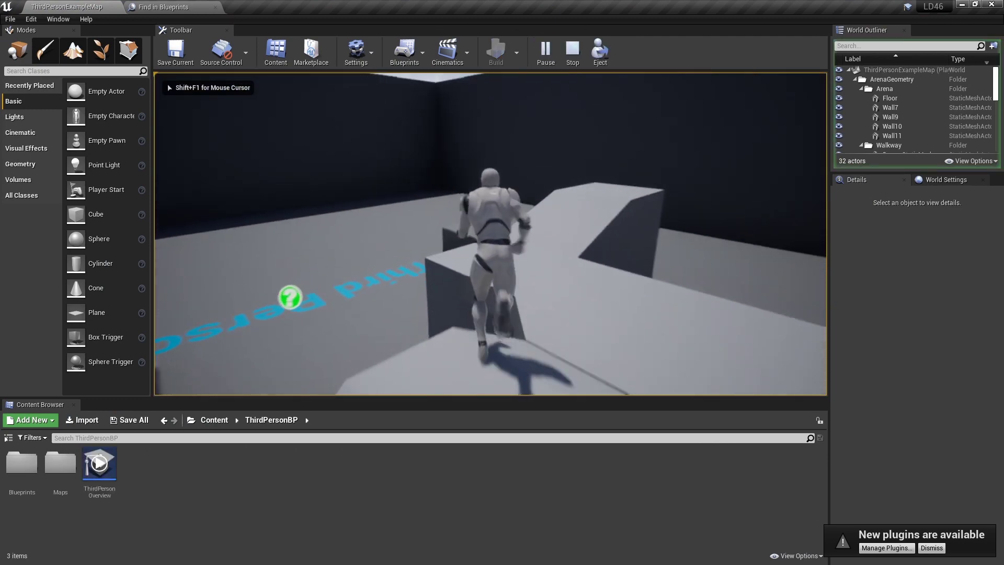
pyautogui.press('space')
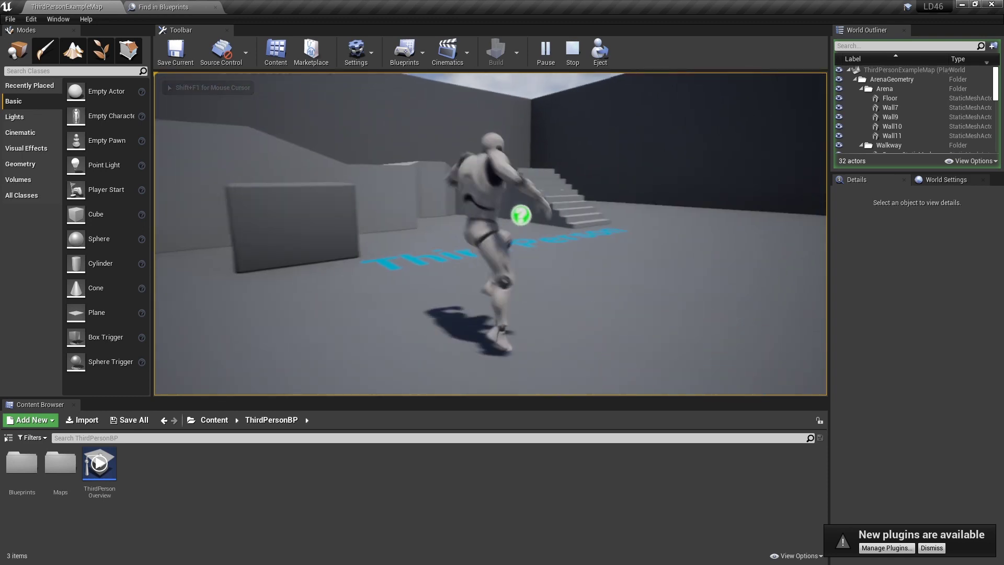
pyautogui.press('Escape')
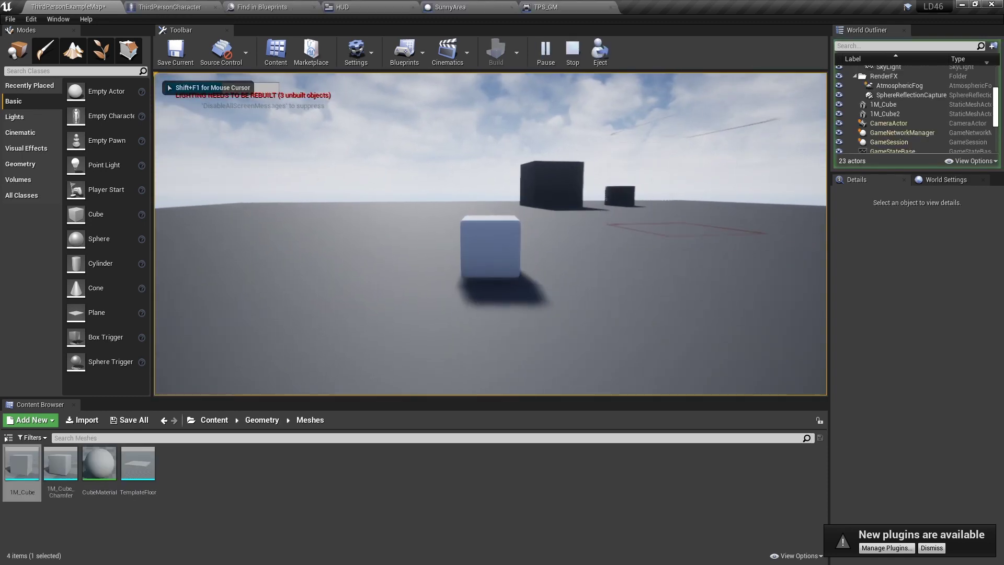
# Test the cube character's movement on the open floor and within the shadow of the overhead slab
pyautogui.press('w')
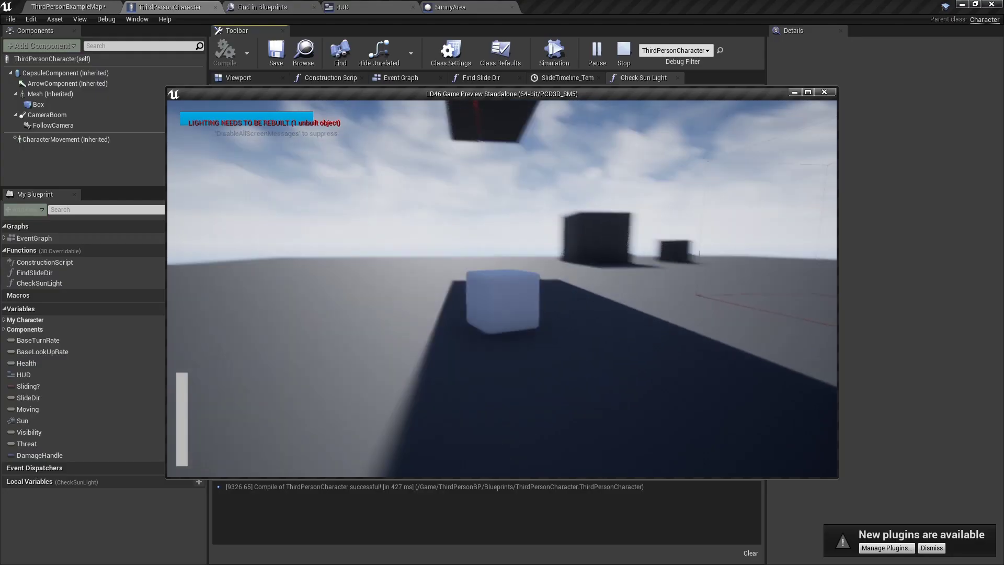
pyautogui.press('s')
pyautogui.press('d')
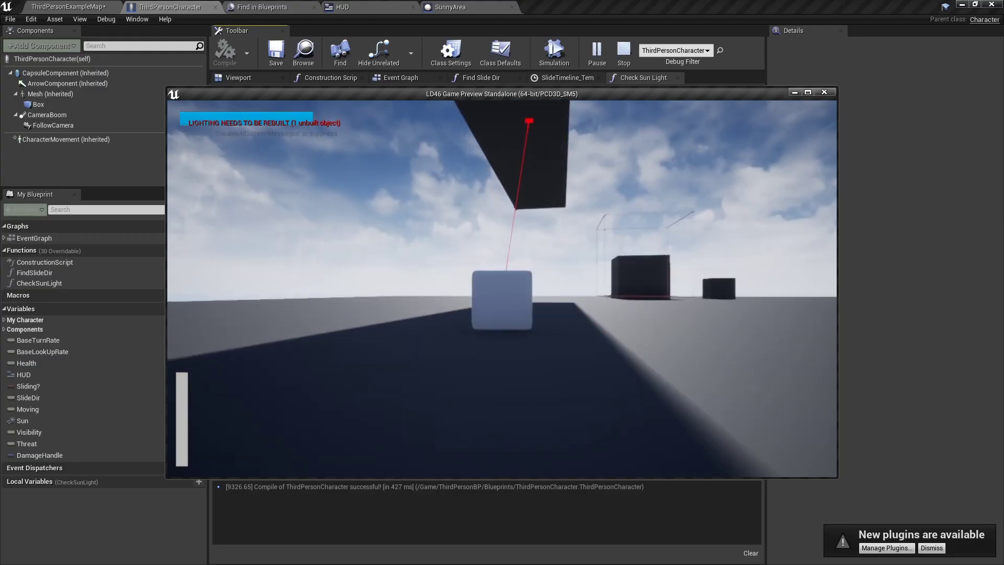
pyautogui.press('s')
pyautogui.press('a')
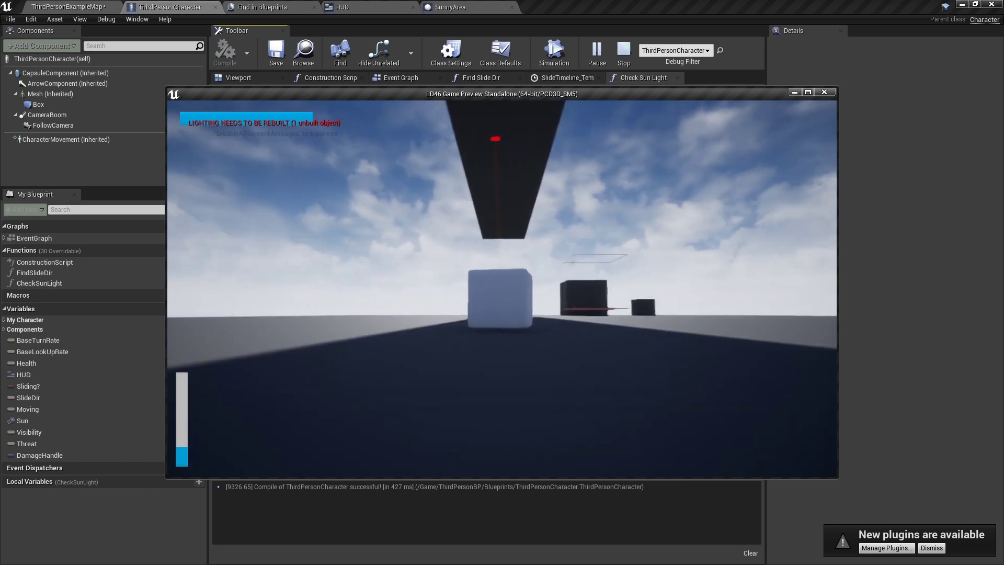
# Test sunlight exposure by moving the cube out of the slab's shadow and around the shaded side of the large block
pyautogui.press('w')
pyautogui.press('d')
pyautogui.press('w')
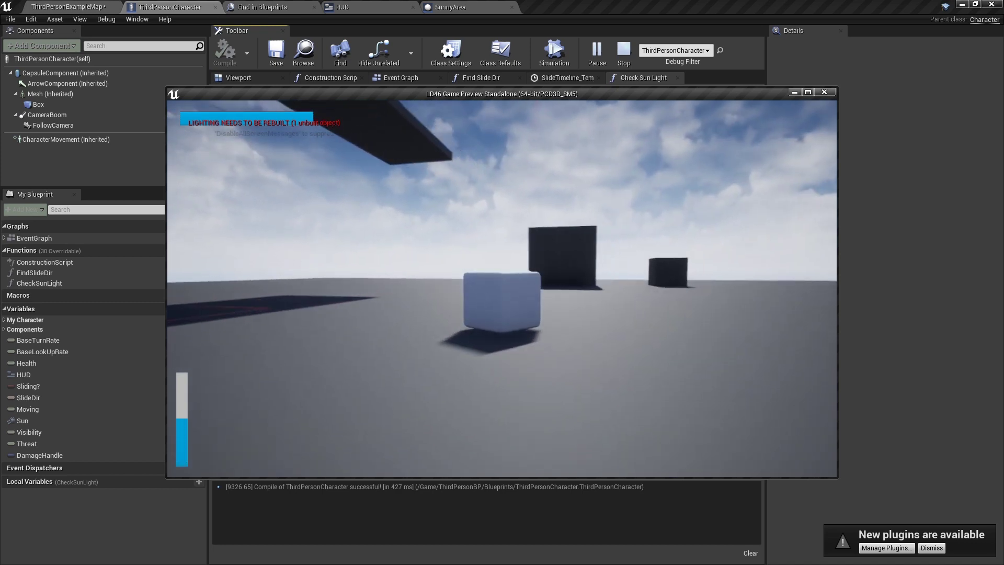
pyautogui.press('w')
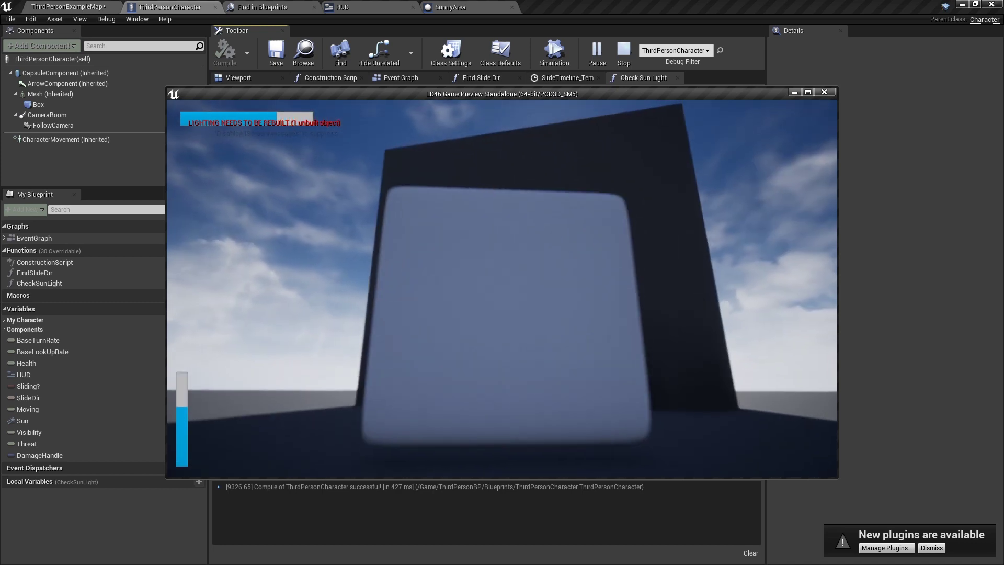
pyautogui.press('s')
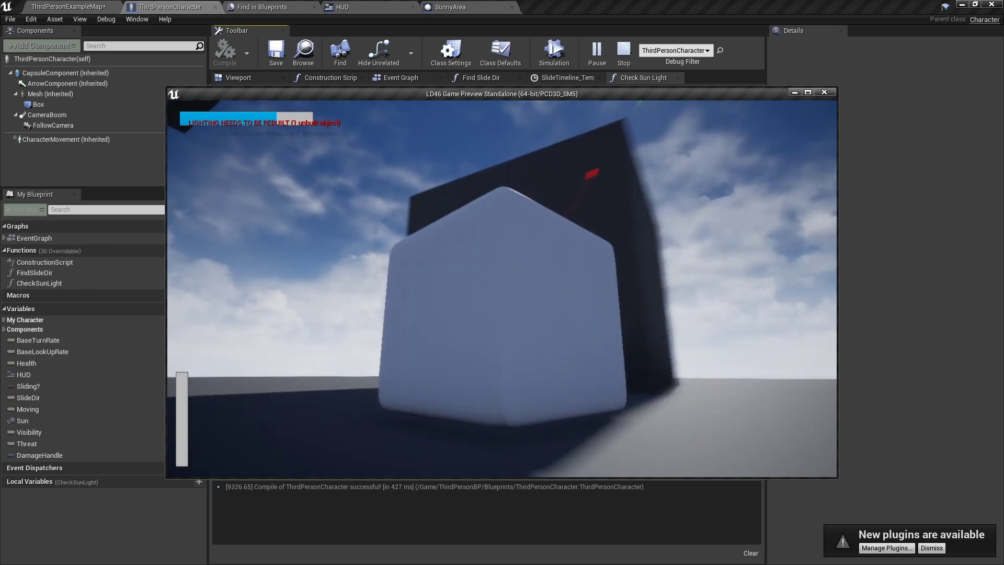
pyautogui.press('d')
pyautogui.press('w')
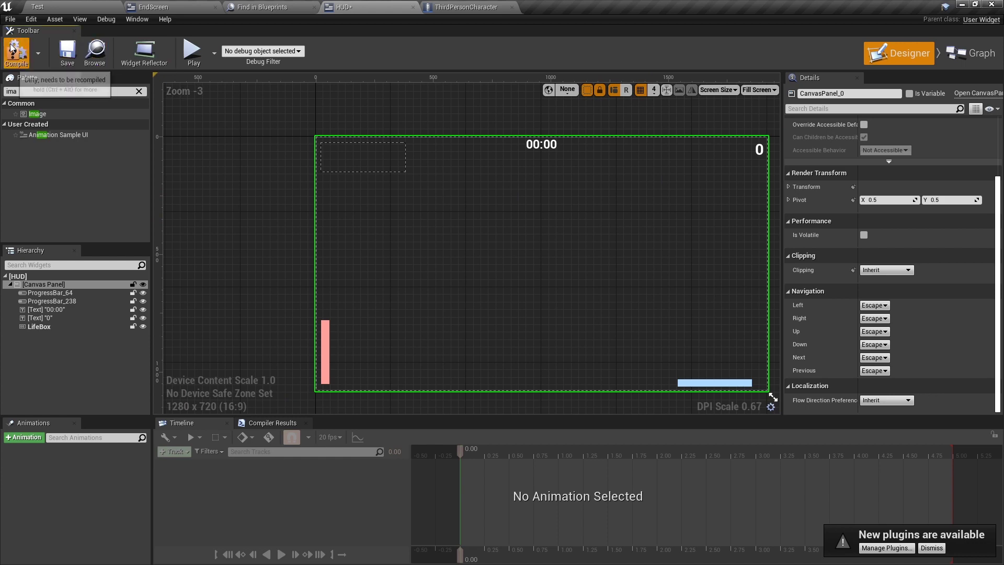
# Save all modified assets and play-test the Test level with the updated HUD, moving the cube forward
pyautogui.hotkey('ctrl', 'shift', 's')
pyautogui.click(58, 6)
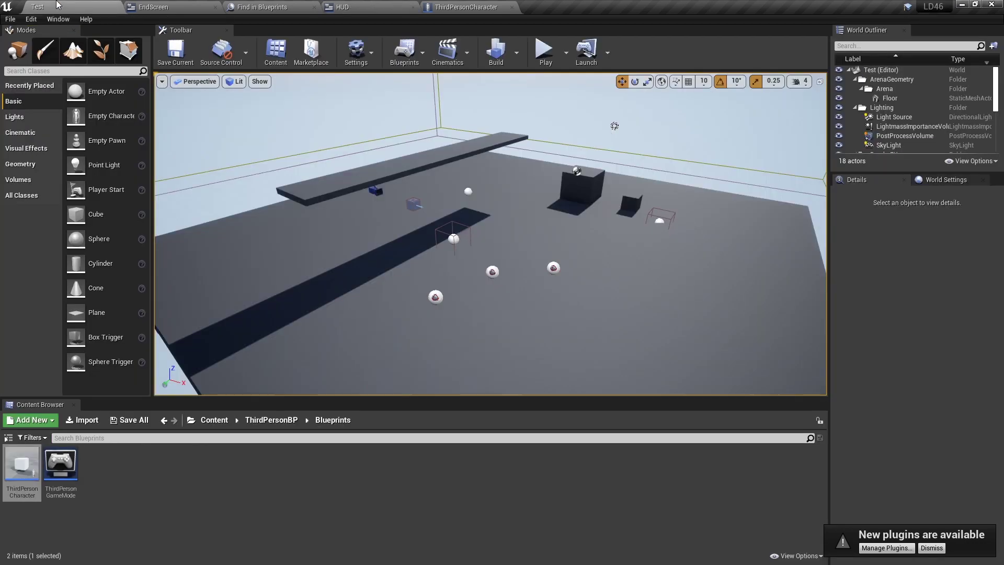
pyautogui.click(546, 55)
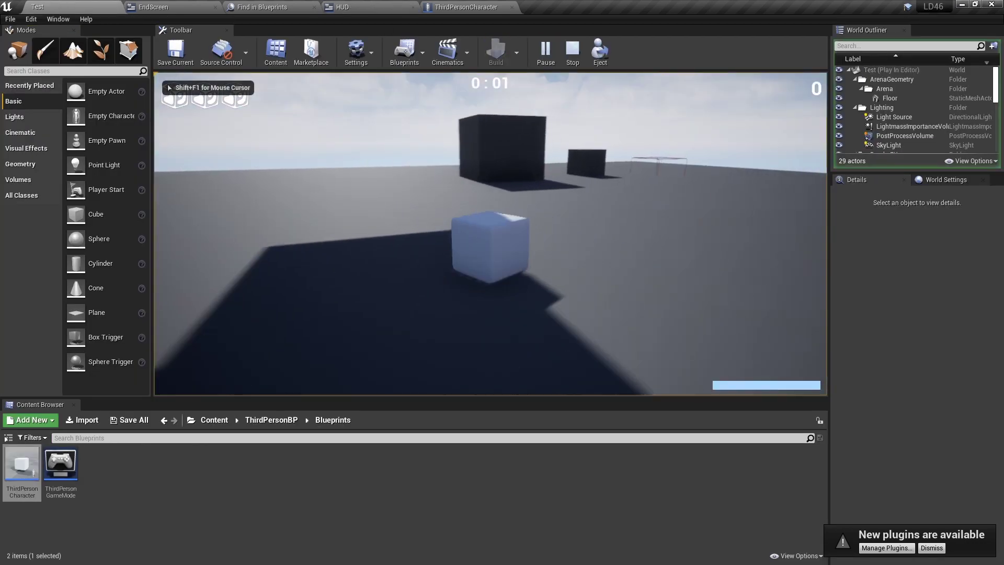
pyautogui.press('w')
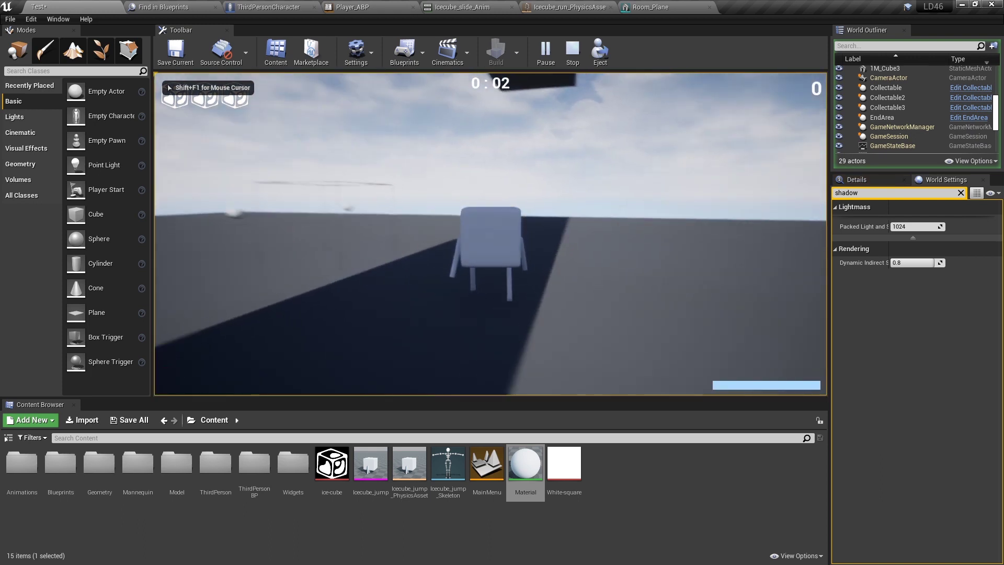
# Play-test the legged ice cube's running, jumping and sliding between the slab's shadow and the large dark block
pyautogui.press('w')
pyautogui.press('w')
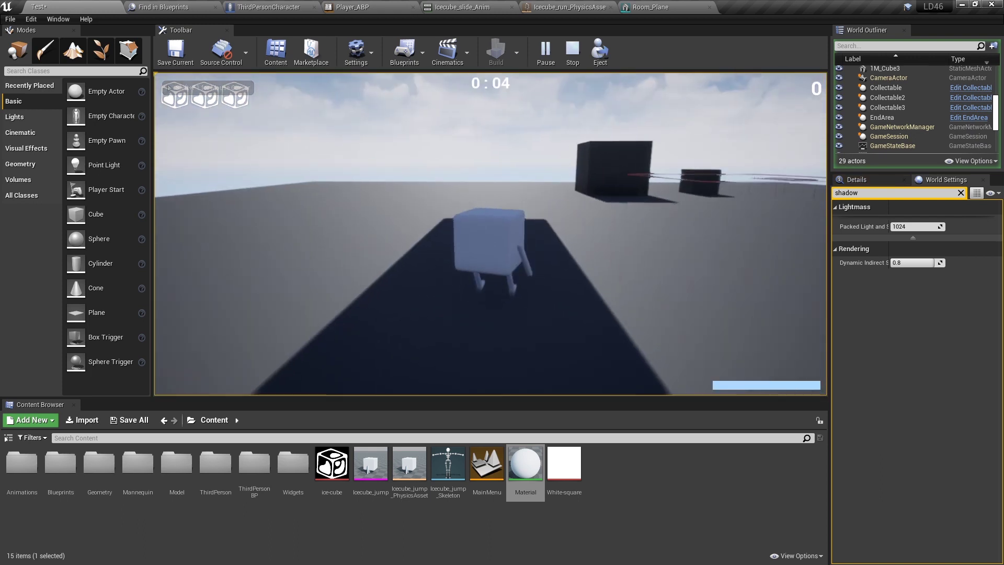
pyautogui.press('space')
pyautogui.press('w')
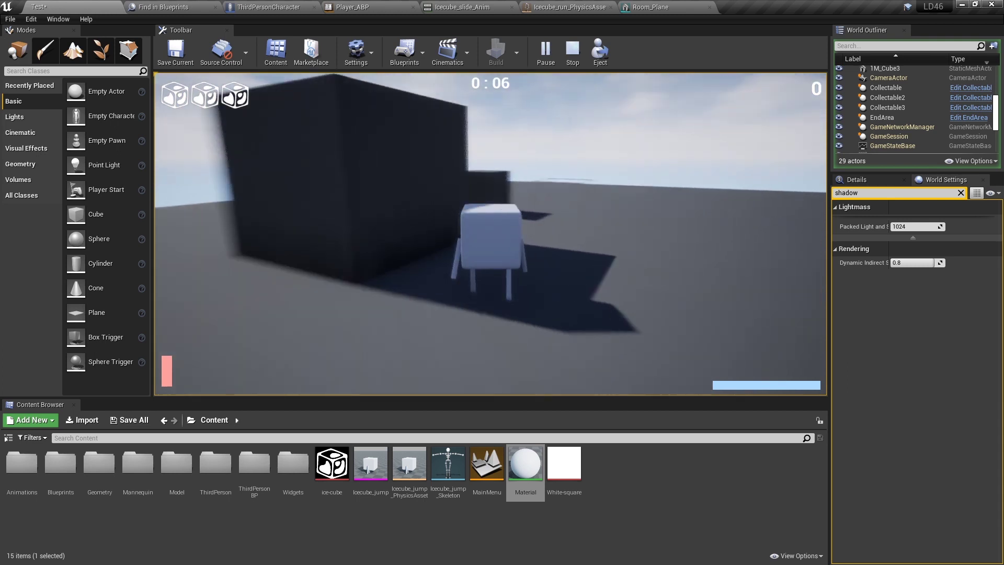
pyautogui.press('w')
pyautogui.press('shift')
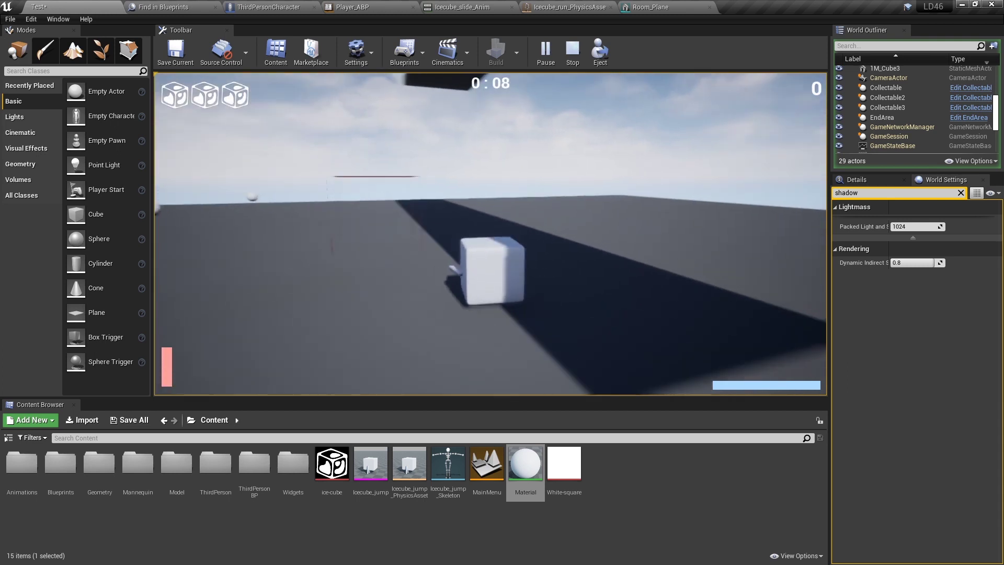
# Run the legged ice cube along the slab's shadow, head back toward the dark blocks and test sliding again
pyautogui.press('w')
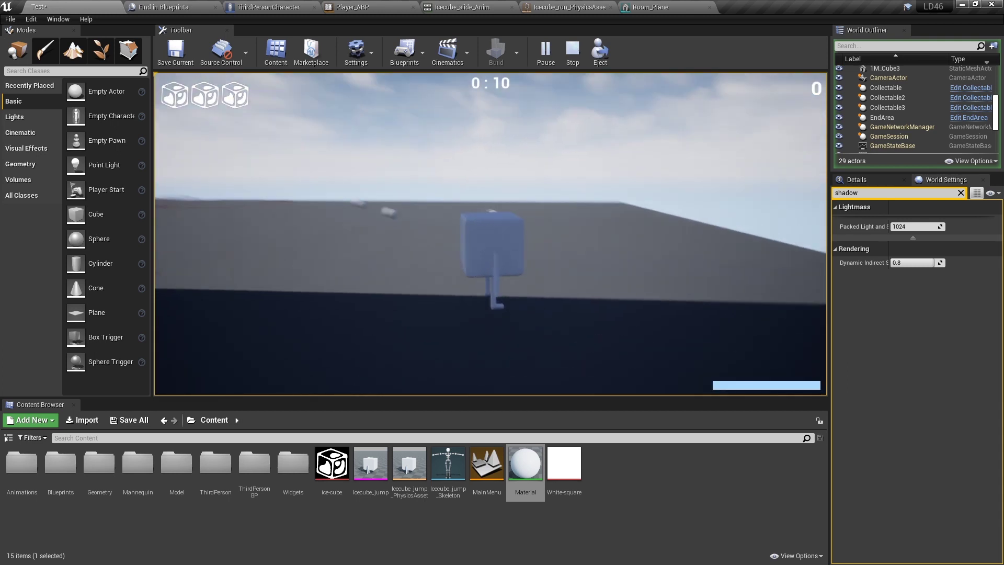
pyautogui.press('w')
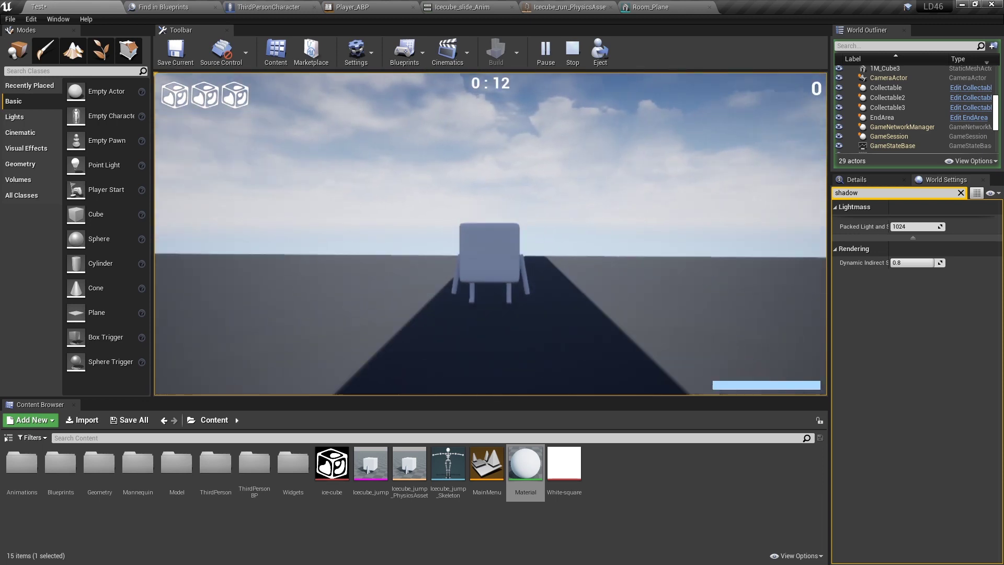
pyautogui.press('w')
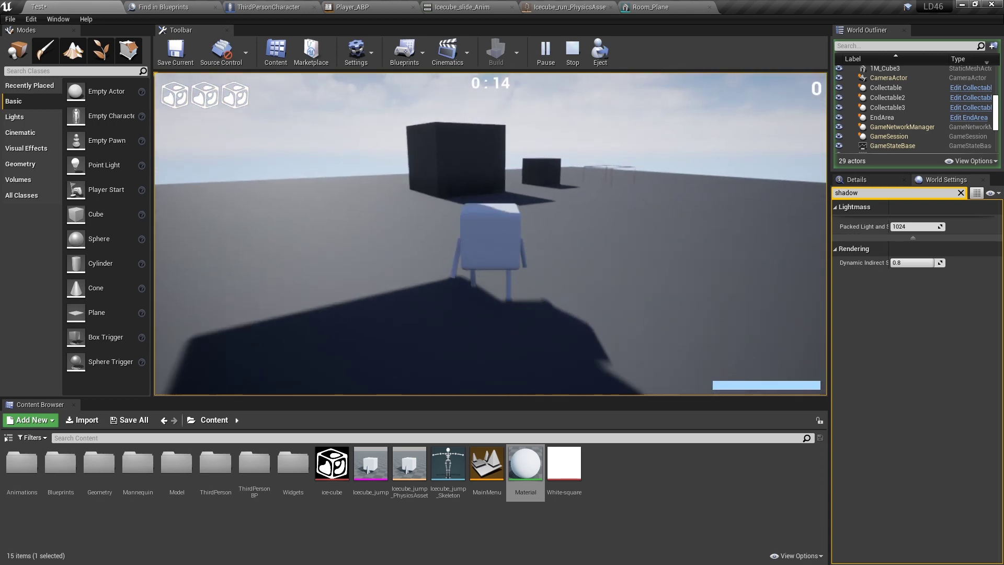
pyautogui.press('shift')
pyautogui.press('w')
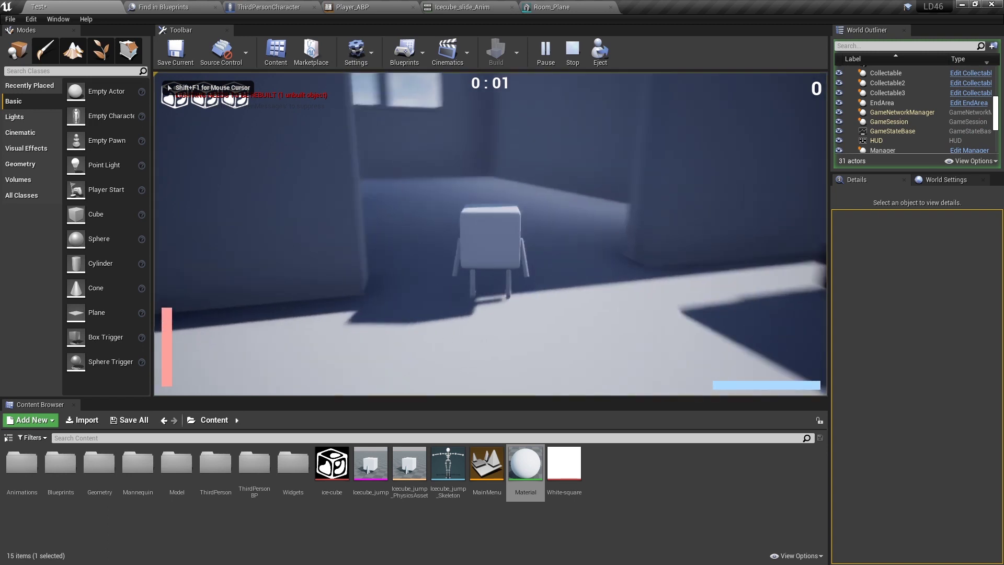
# Play-test the new room environment by running through the doorway, around the large round pot and across the shaded floor
pyautogui.press('w')
pyautogui.press('w')
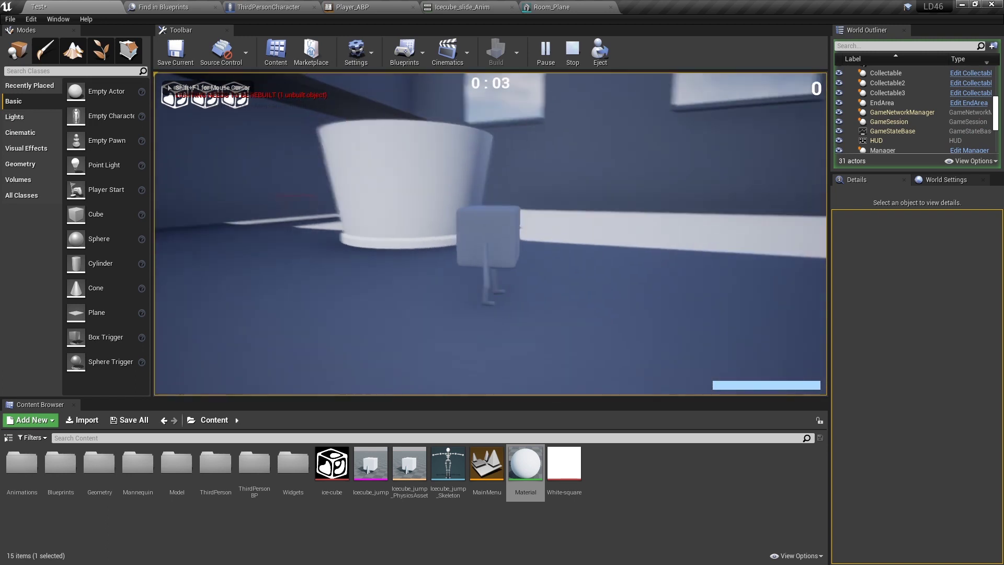
pyautogui.press('w')
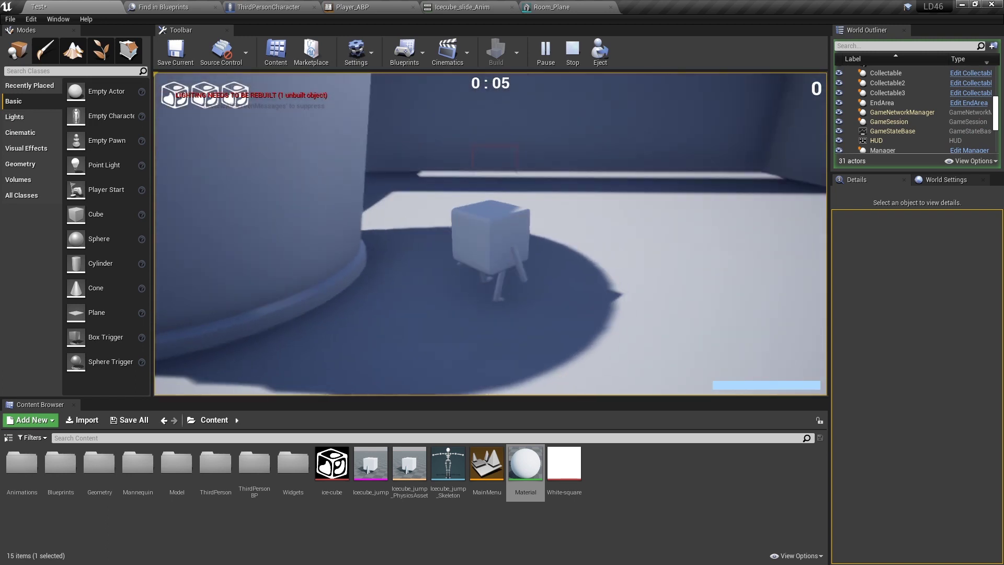
pyautogui.press('w')
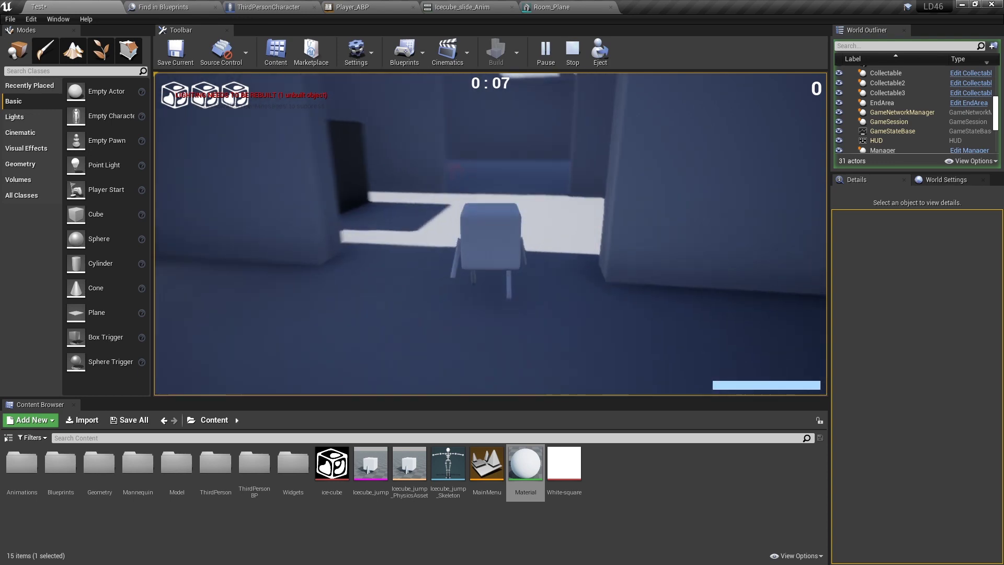
pyautogui.press('w')
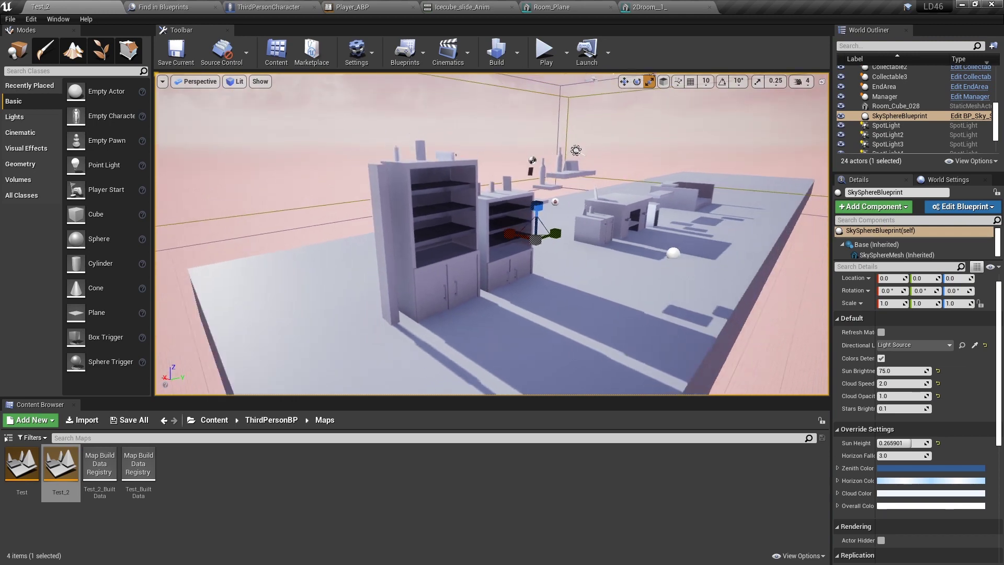
# Bring the view closer to the tall shelf units in the furnished room and open the new project dialog
pyautogui.moveTo(253, 151); pyautogui.dragTo(253, 150)
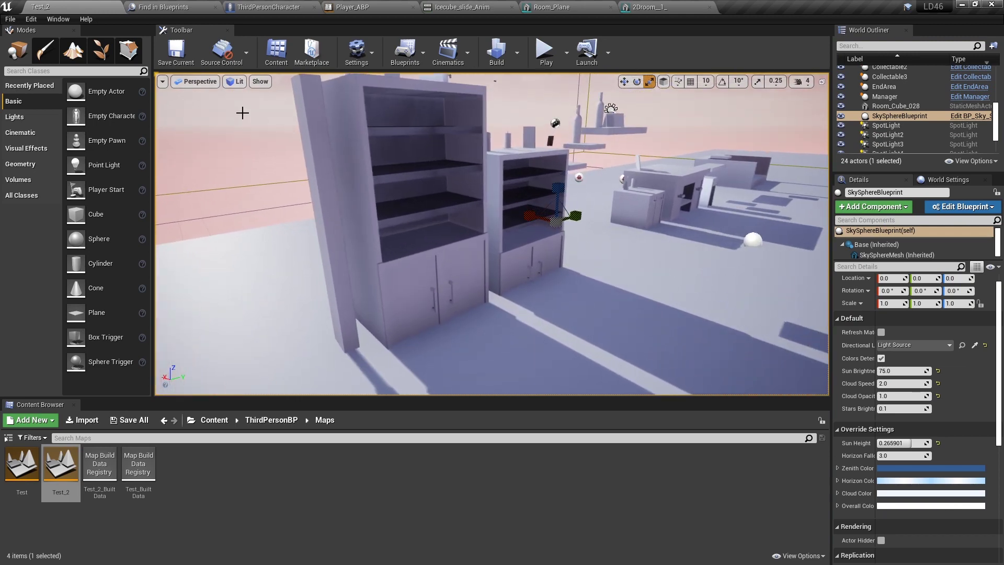
pyautogui.click(10, 19)
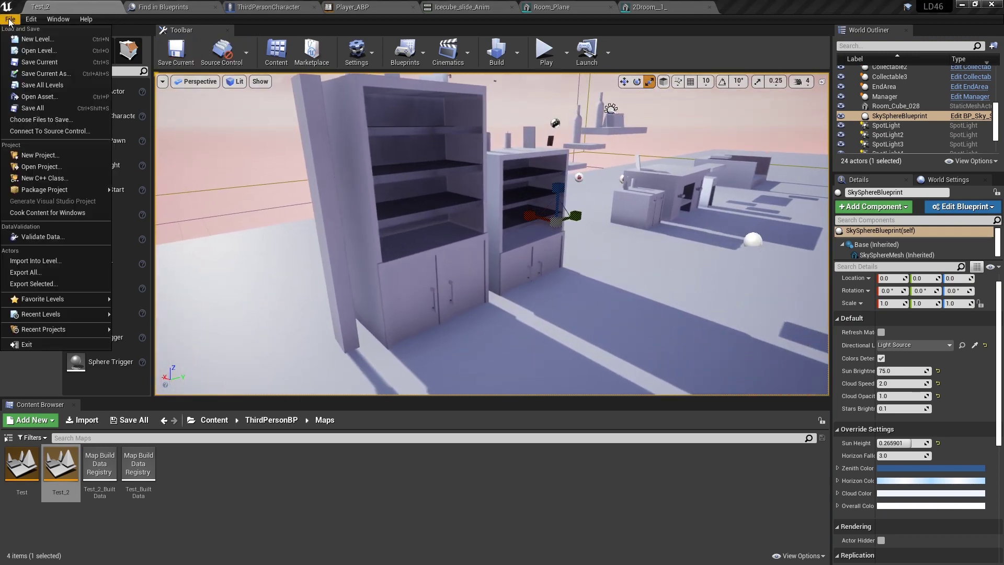
pyautogui.click(40, 155)
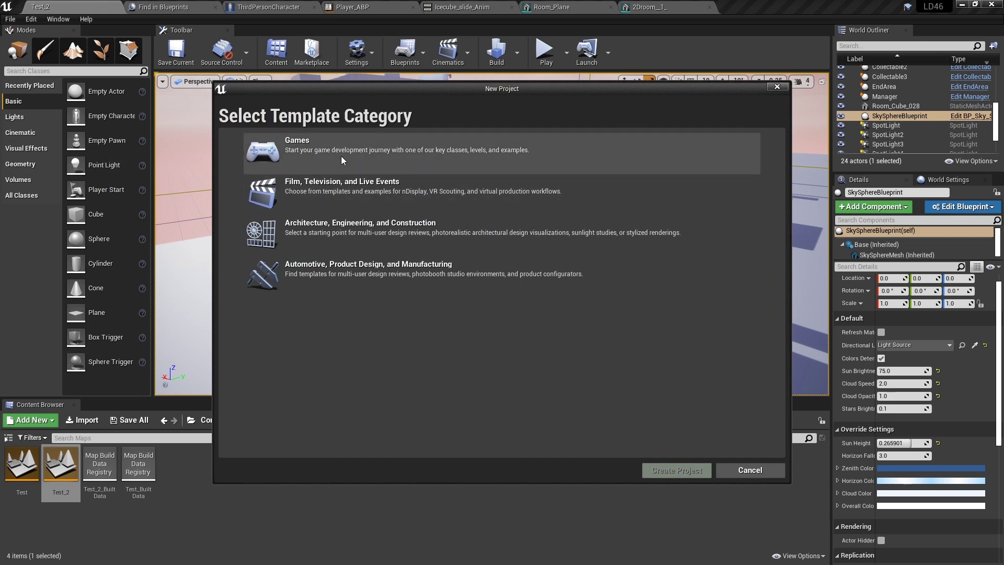
pyautogui.click(620, 476)
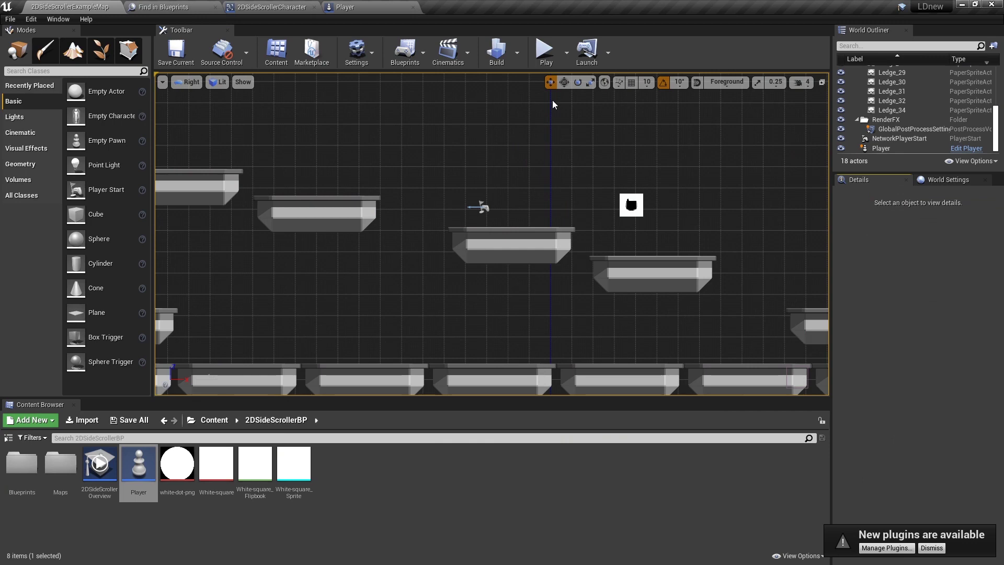
# Play-test the 2D side-scroller example map in the LDnew project, moving the white square left and jumping between ledges
pyautogui.scroll(-3, 486, 187)
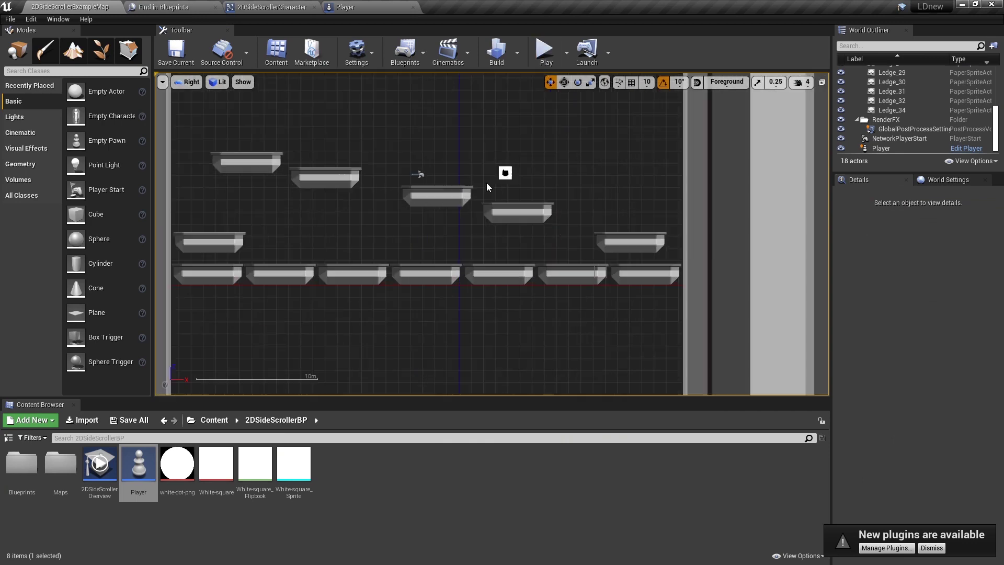
pyautogui.scroll(5, 486, 183)
pyautogui.click(546, 53)
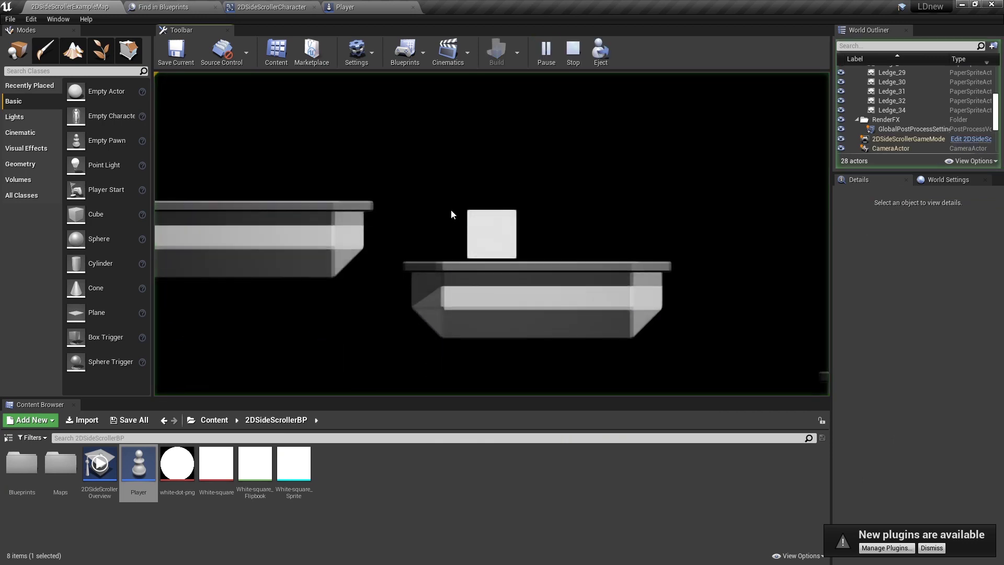
pyautogui.click(493, 261)
pyautogui.press('a')
pyautogui.press('space')
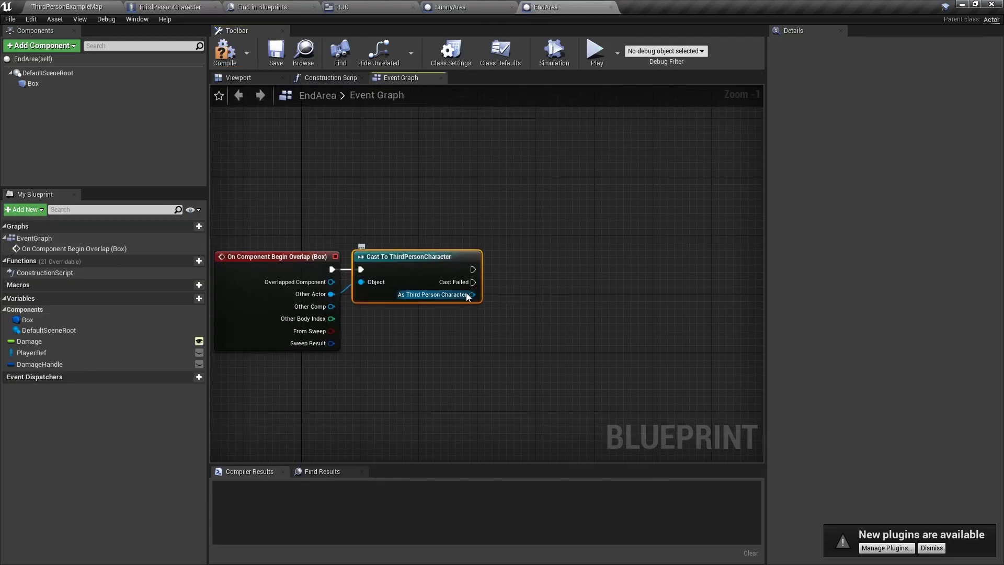
# In the EndArea event graph, add an End Game call driven by the Cast To ThirdPersonCharacter output
pyautogui.moveTo(471, 294); pyautogui.dragTo(497, 285)
pyautogui.write('end game')
pyautogui.press('Return')
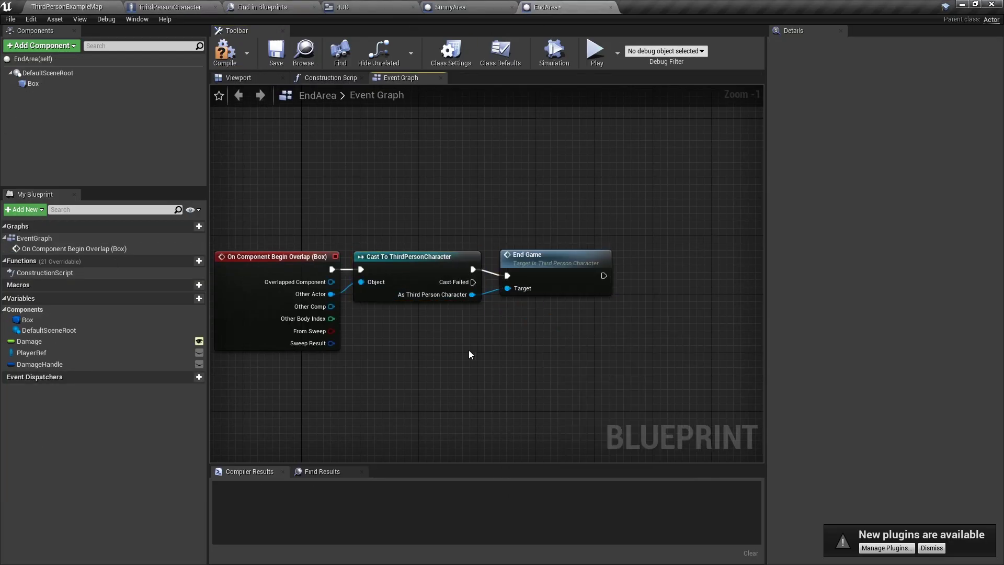
pyautogui.click(448, 320)
pyautogui.moveTo(448, 320); pyautogui.dragTo(549, 302)
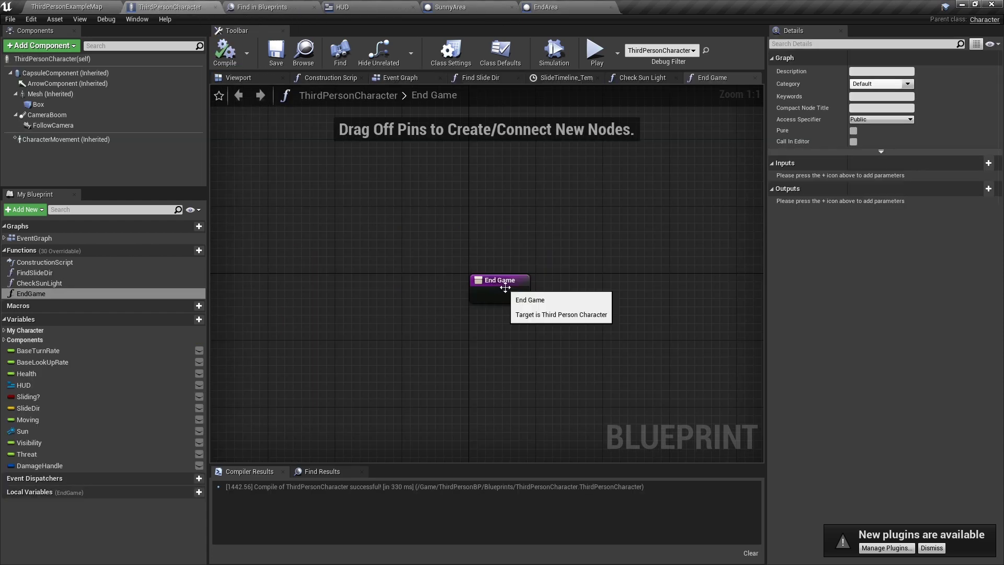
# In ThirdPersonCharacter's End Game function, connect a Print String node to the entry node and enter its end-game message
pyautogui.moveTo(521, 295); pyautogui.dragTo(606, 292)
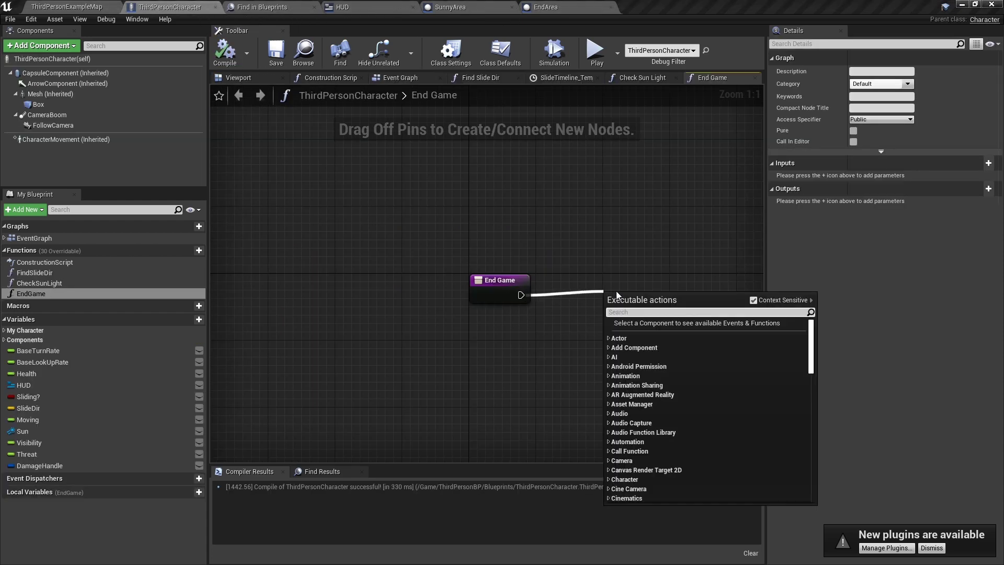
pyautogui.write('print string')
pyautogui.press('Return')
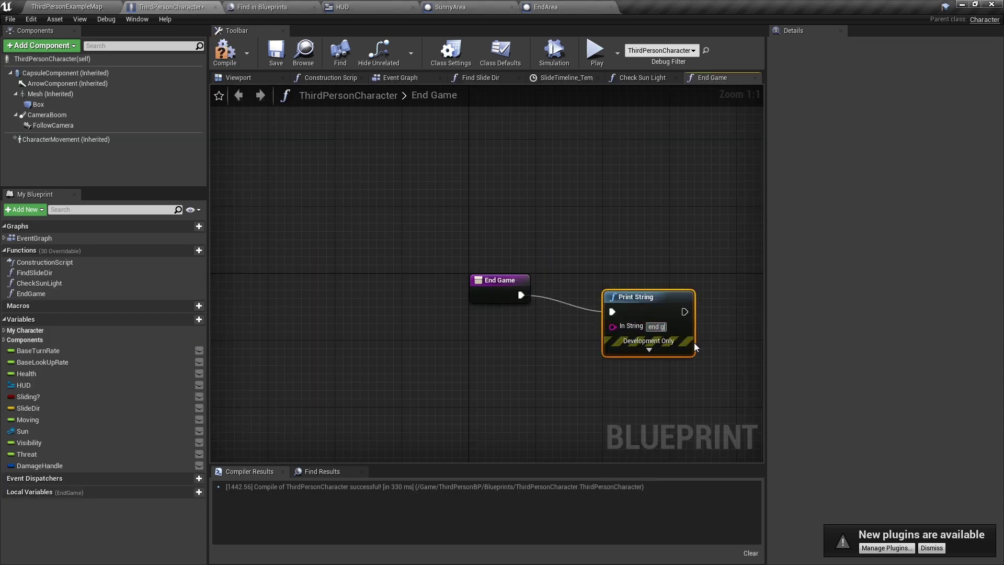
# Switch to ThirdPersonExampleMap, add the EndArea actor and play-test the level by moving the cube forward
pyautogui.click(82, 7)
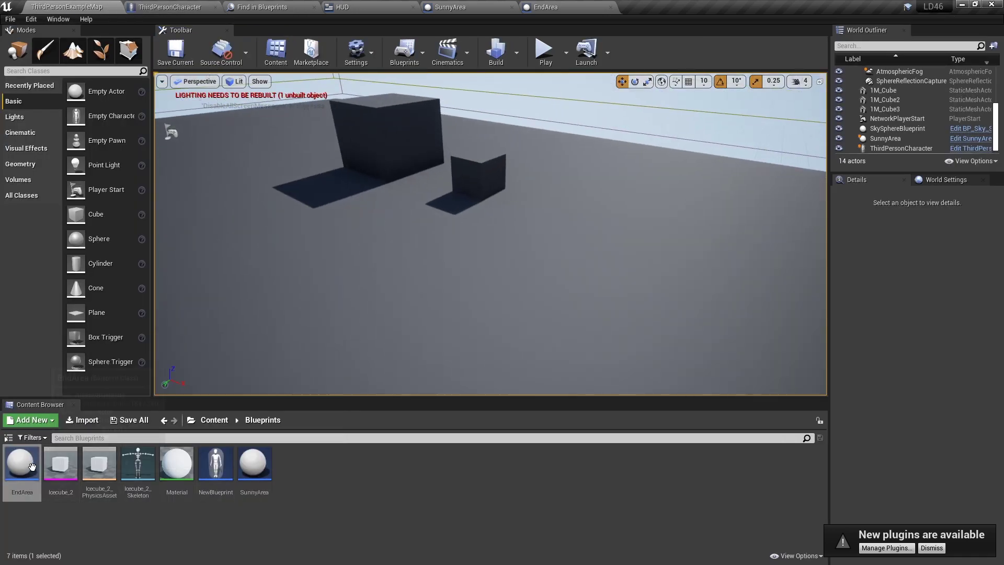
pyautogui.hotkey('alt', 'p')
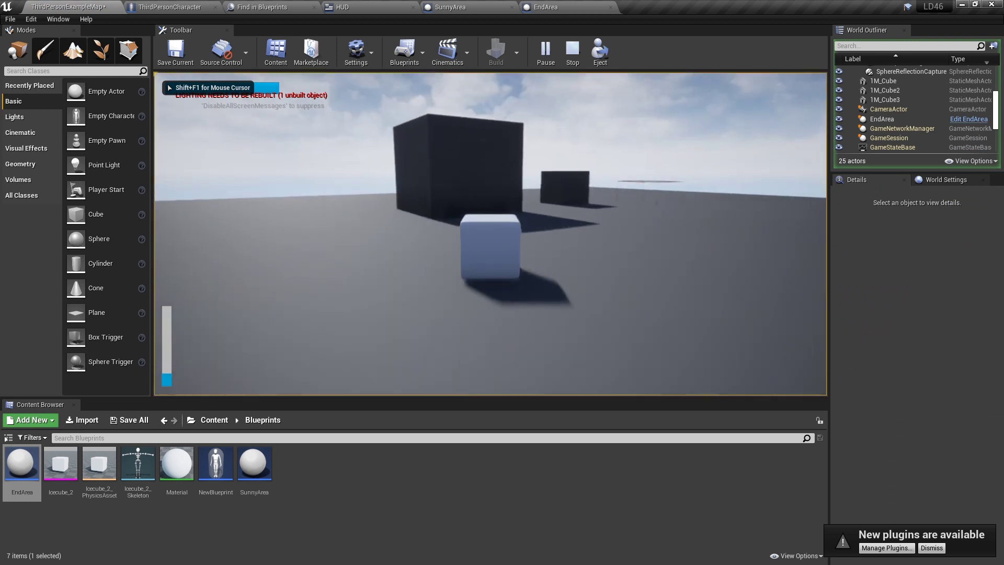
pyautogui.press('w')
pyautogui.press('w')
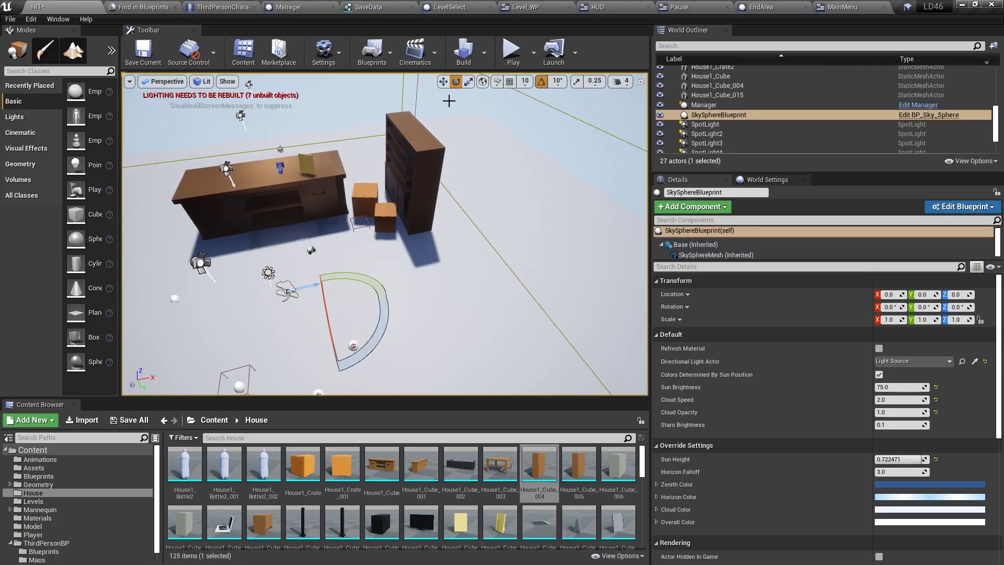
# Play-test the furnished lvl1 level, running the cube over the crates and across the wooden cabinet to the picture frame
pyautogui.hotkey('alt', 'p')
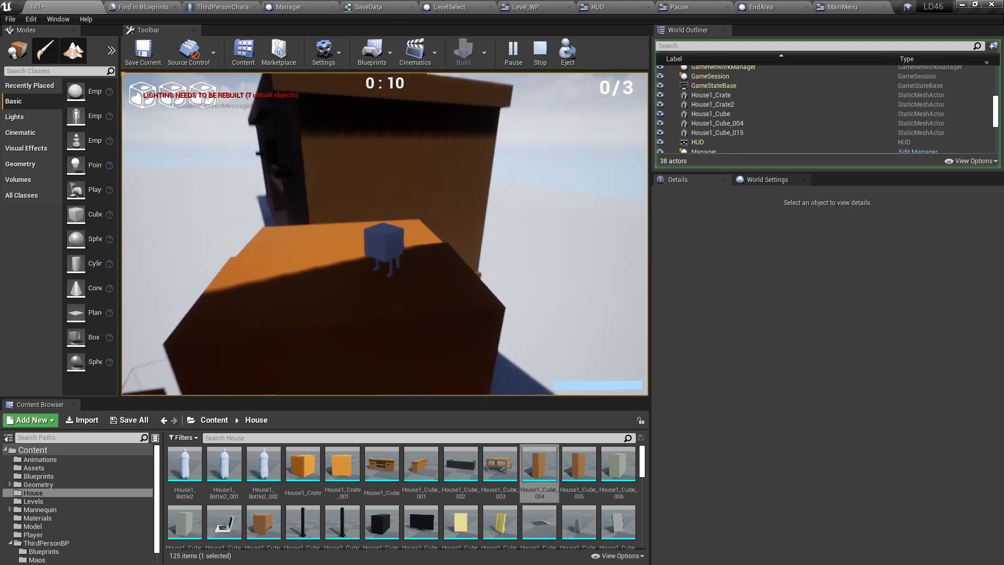
pyautogui.press('w')
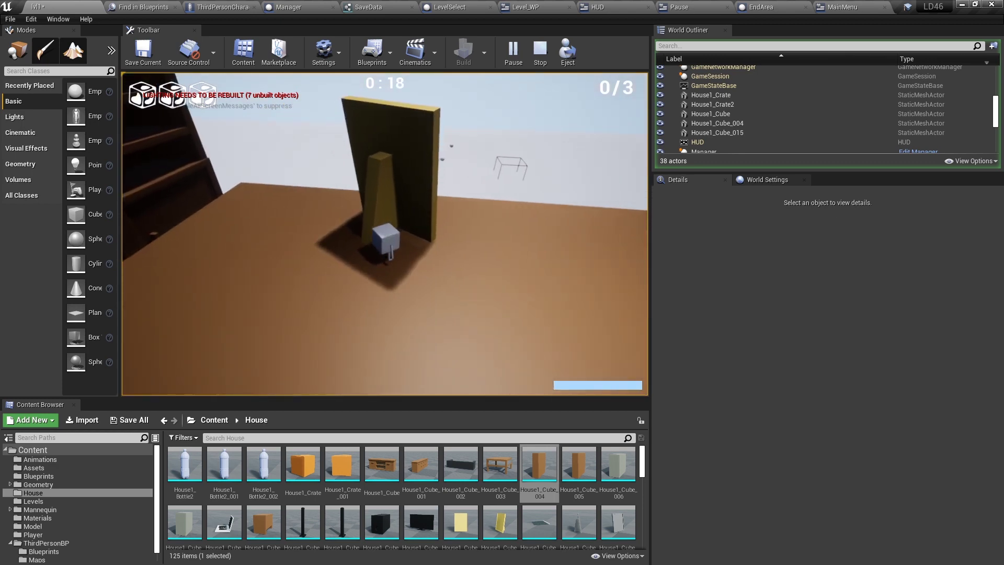
pyautogui.press('w')
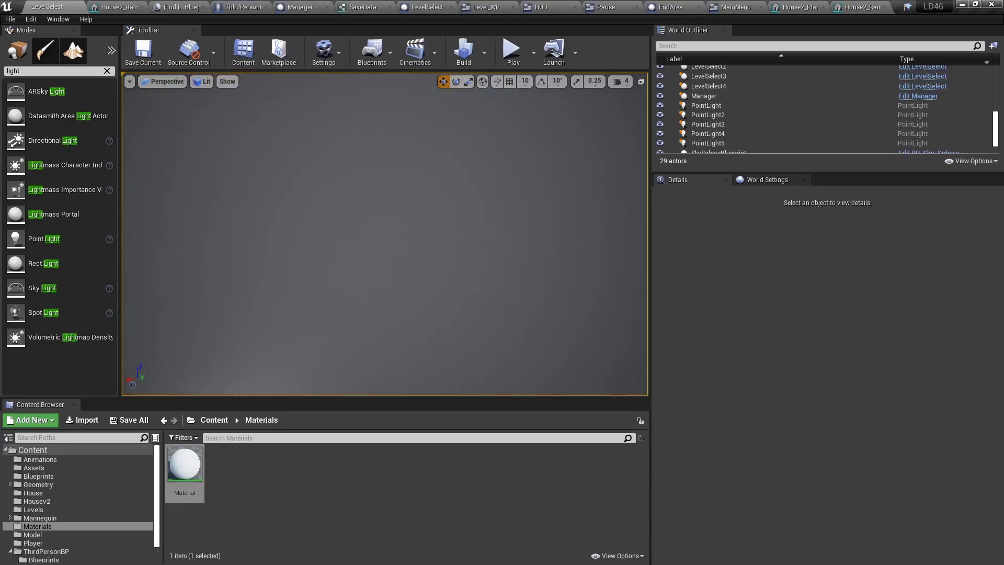
# Pull back to view the LevelSelect hallway with its doors from above and start a play-test of it
pyautogui.press('s')
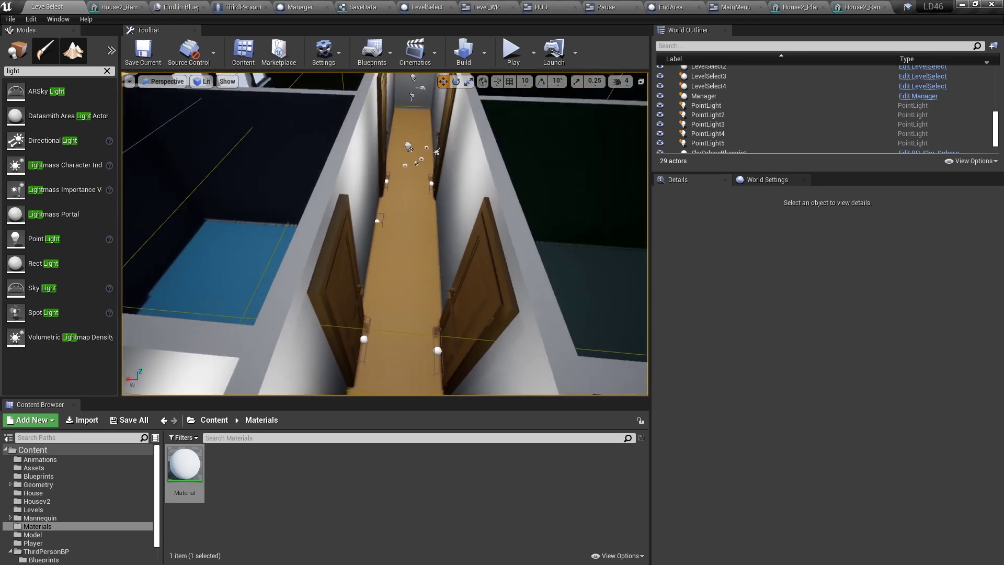
pyautogui.press('s')
pyautogui.click(513, 64)
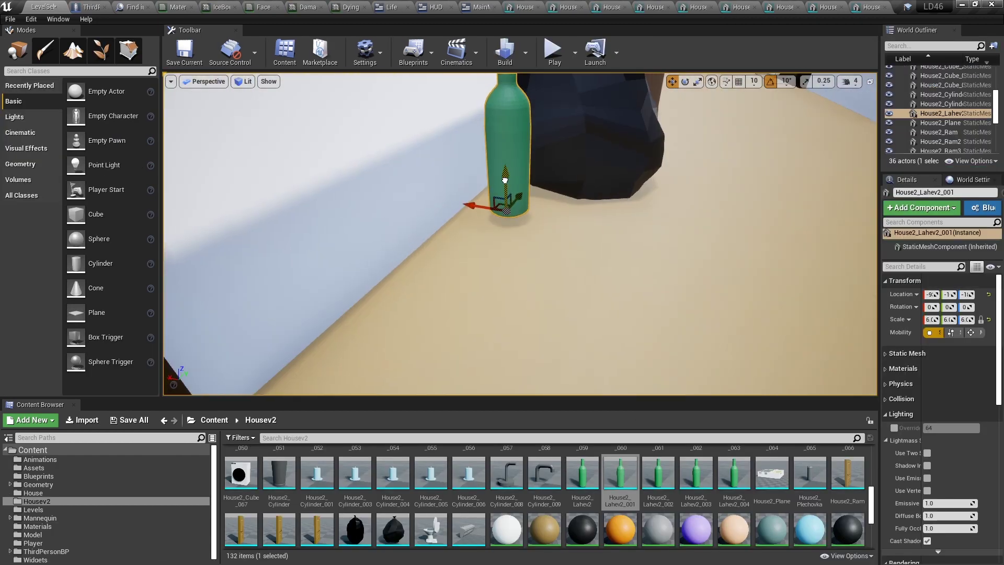
# Adjust the green bottle's placement beside the black bag in the hallway and add further green bottles there
pyautogui.moveTo(513, 262); pyautogui.dragTo(513, 277)
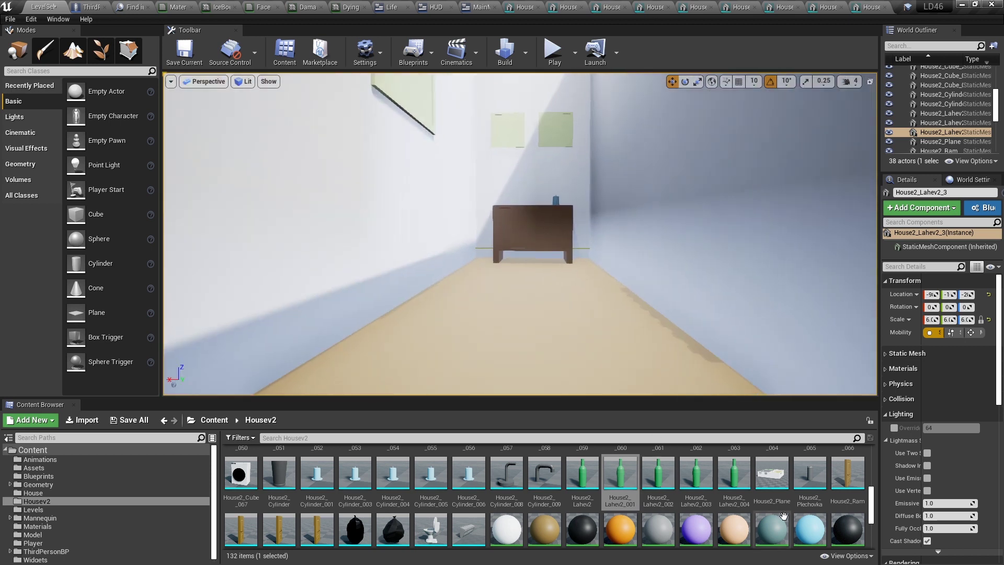
pyautogui.scroll(3, 330, 500)
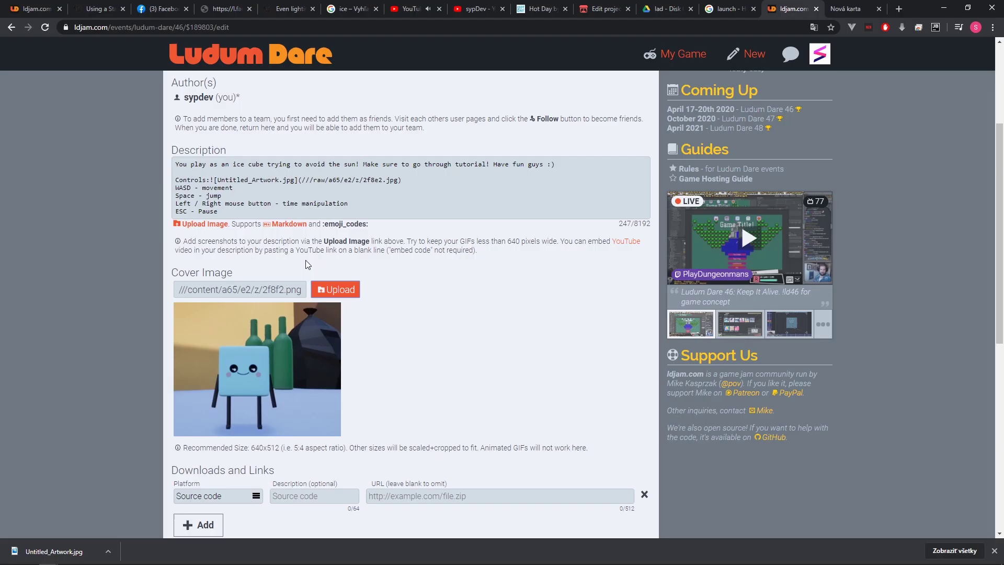
# Review the Ludum Dare 46 submission page in the browser, checking the description, cover image, gameplay screenshots and download link
pyautogui.scroll(-3, 306, 264)
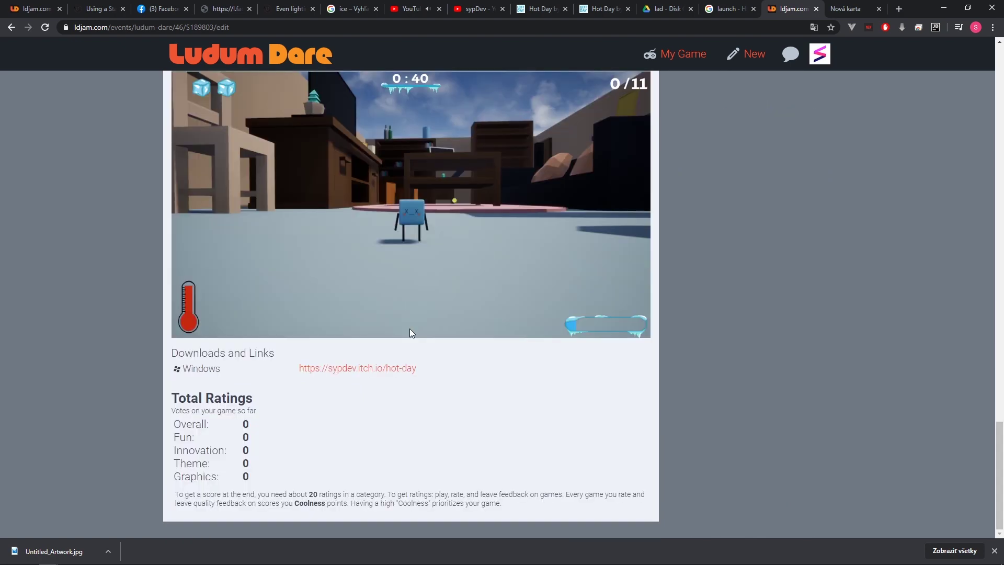
pyautogui.scroll(20, 409, 328)
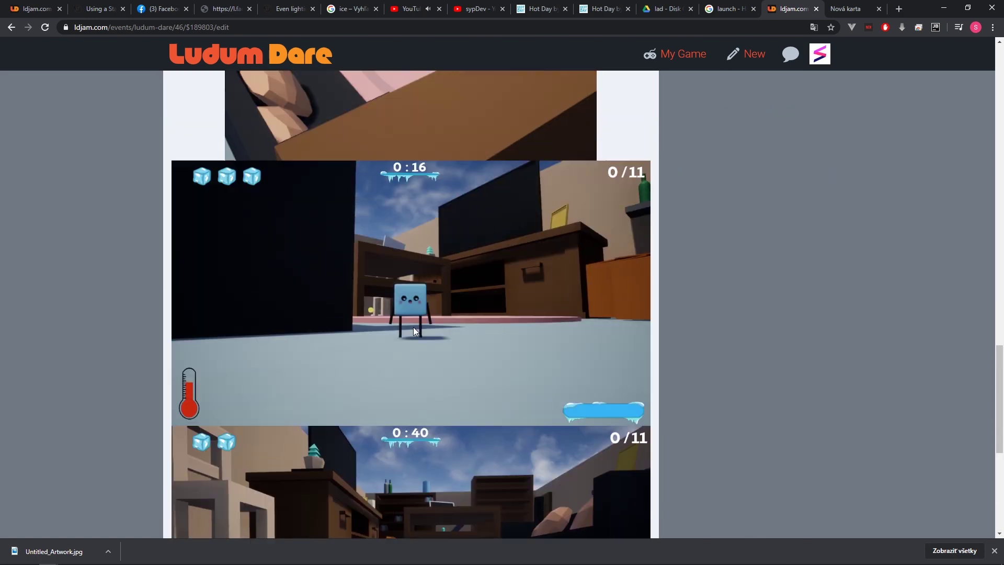
pyautogui.scroll(1, 413, 325)
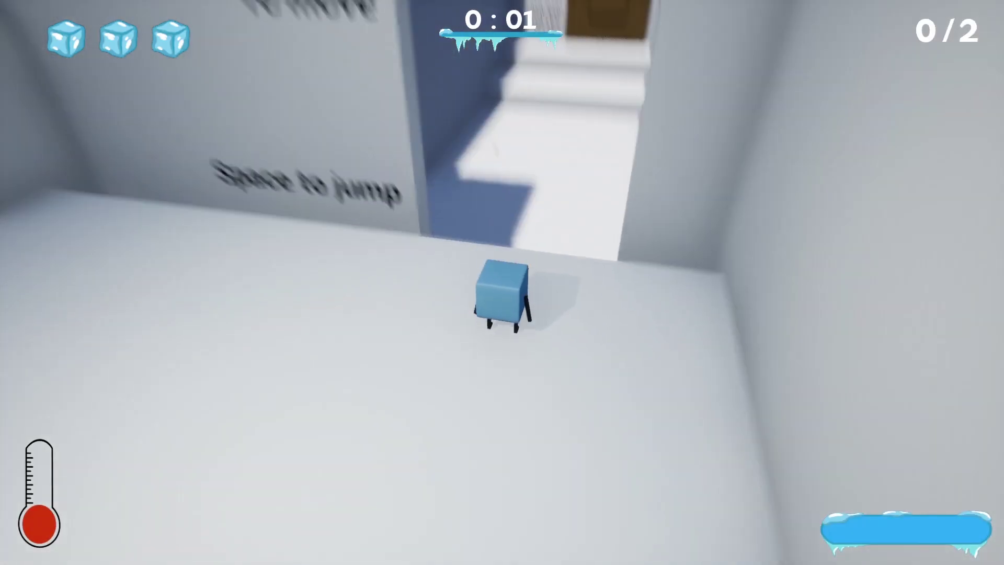
# Play the tutorial level, running the cube through the doorway into the shade and facing it back toward the camera
pyautogui.press('w')
pyautogui.press('w')
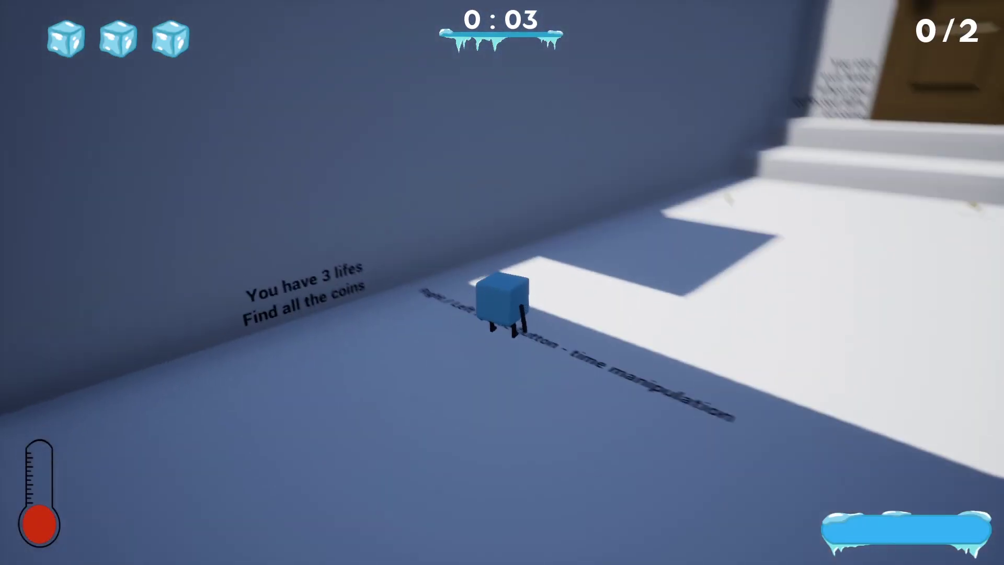
pyautogui.press('s')
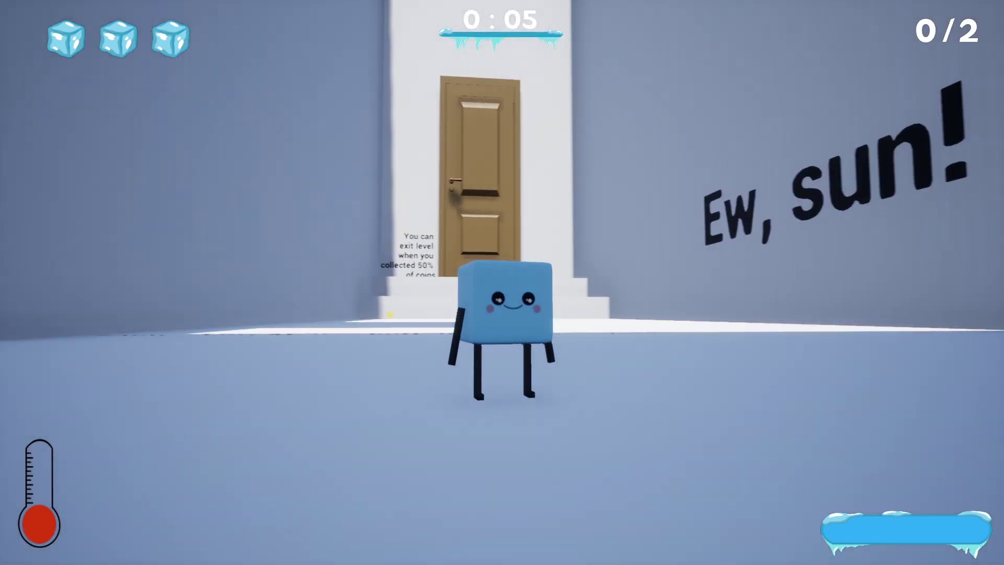
pyautogui.press('w')
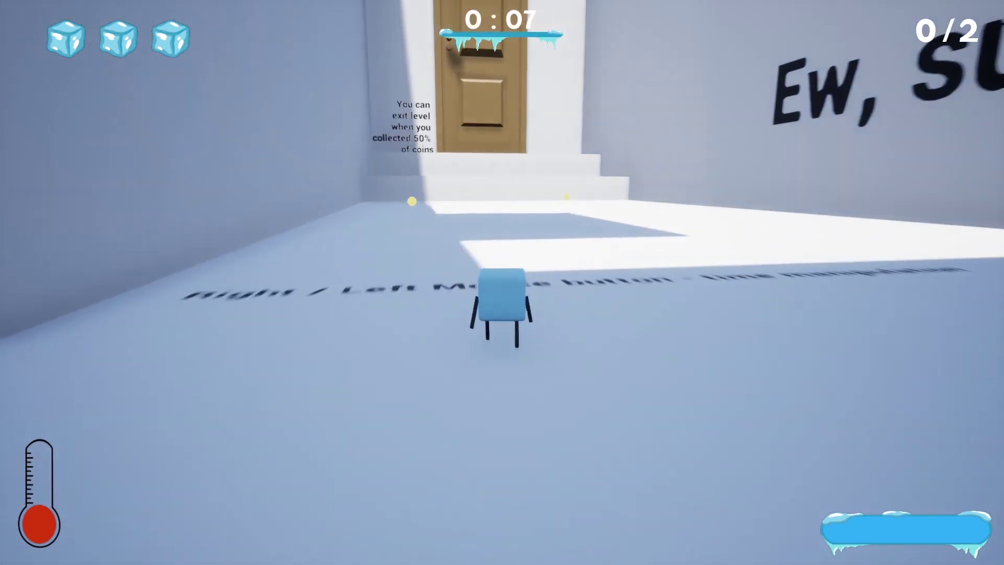
# Run the cube along the shaded floor toward the steps and collect both yellow coins
pyautogui.press('w')
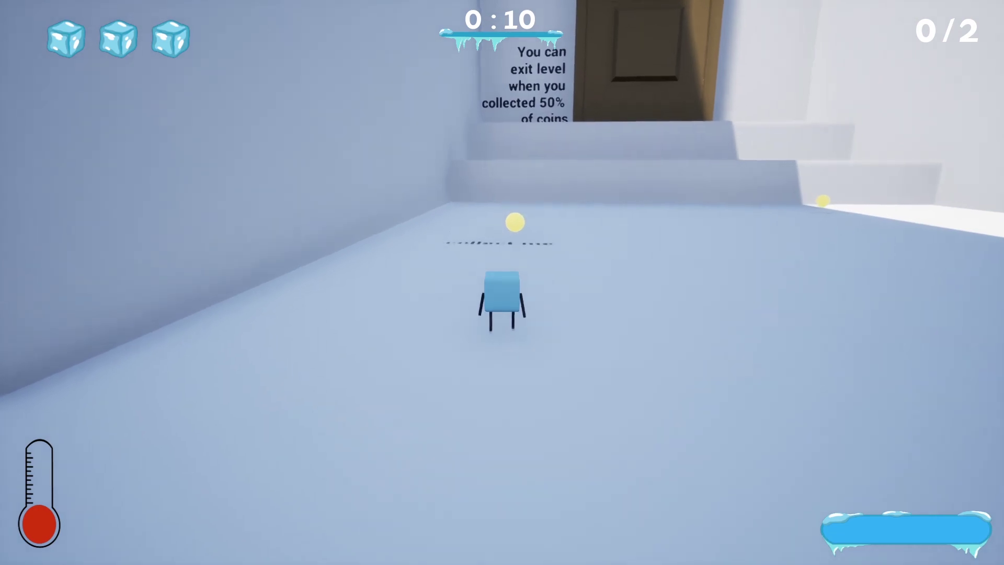
pyautogui.press('w')
pyautogui.press('d')
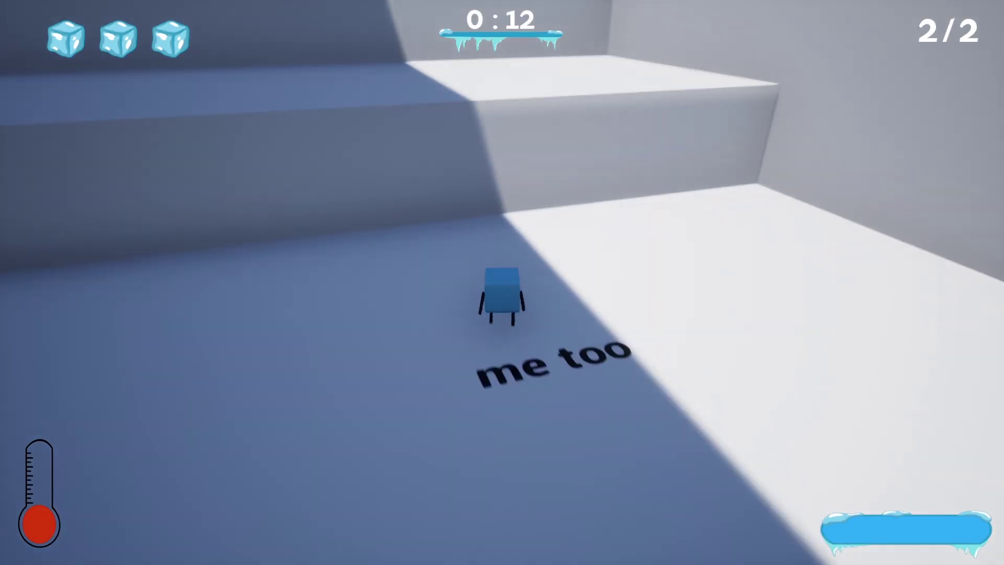
# Jump the cube up the steps, briefly face the camera, and reach the exit door to finish the tutorial level
pyautogui.press('w')
pyautogui.press('space')
pyautogui.press('s')
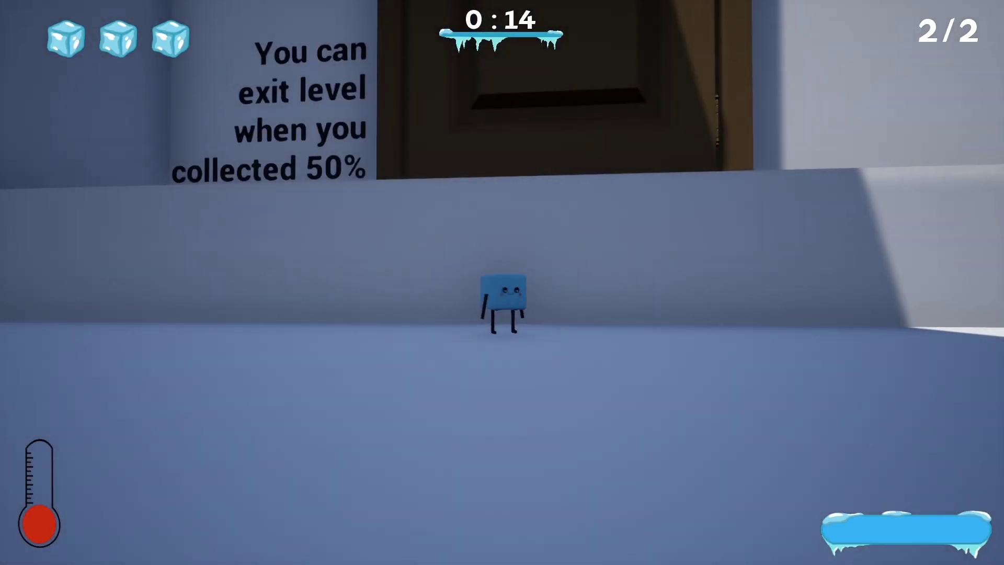
pyautogui.press('w')
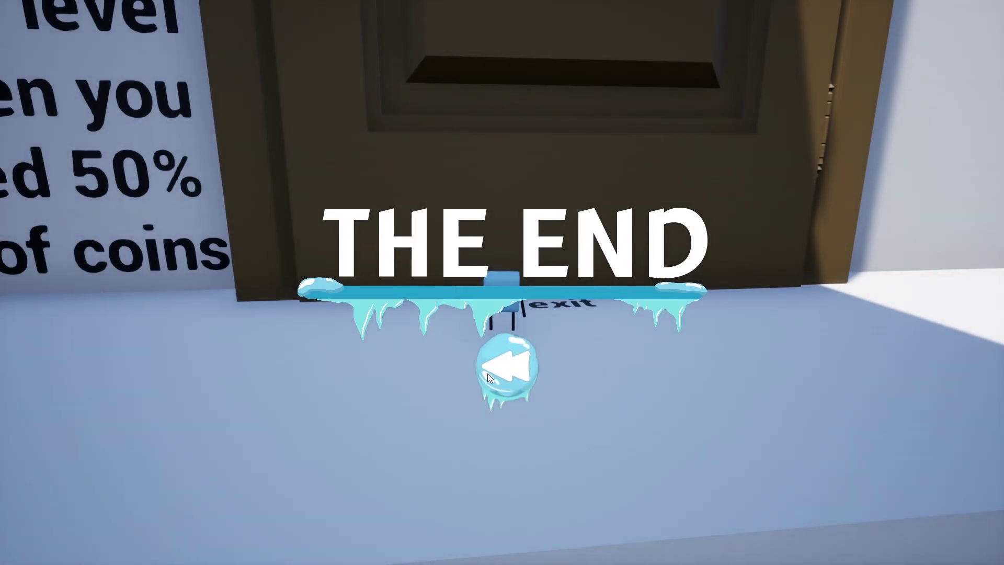
# Return to the level select hallway from the end screen, run up to the level doors and enter a level
pyautogui.click(488, 373)
pyautogui.press('w')
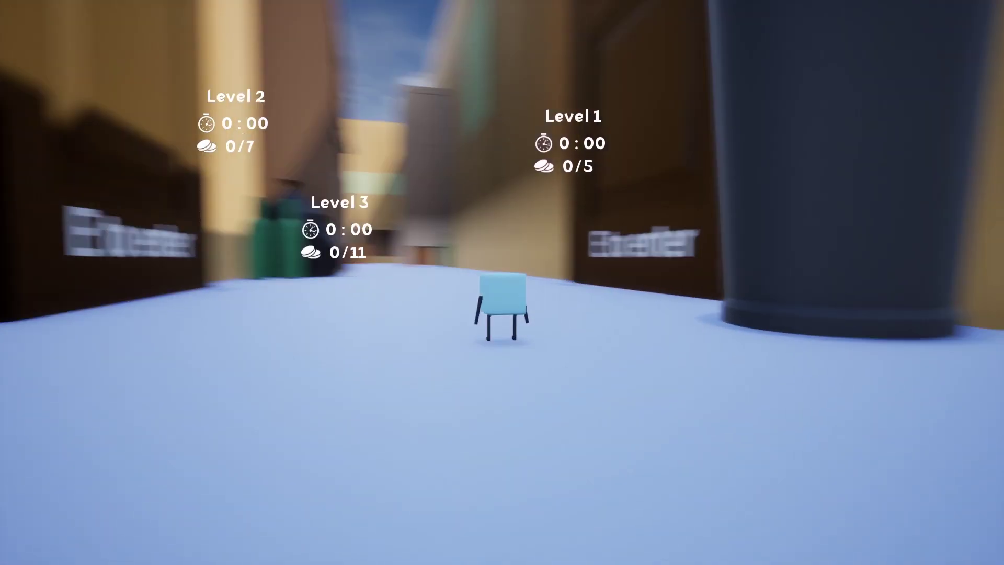
pyautogui.press('e')
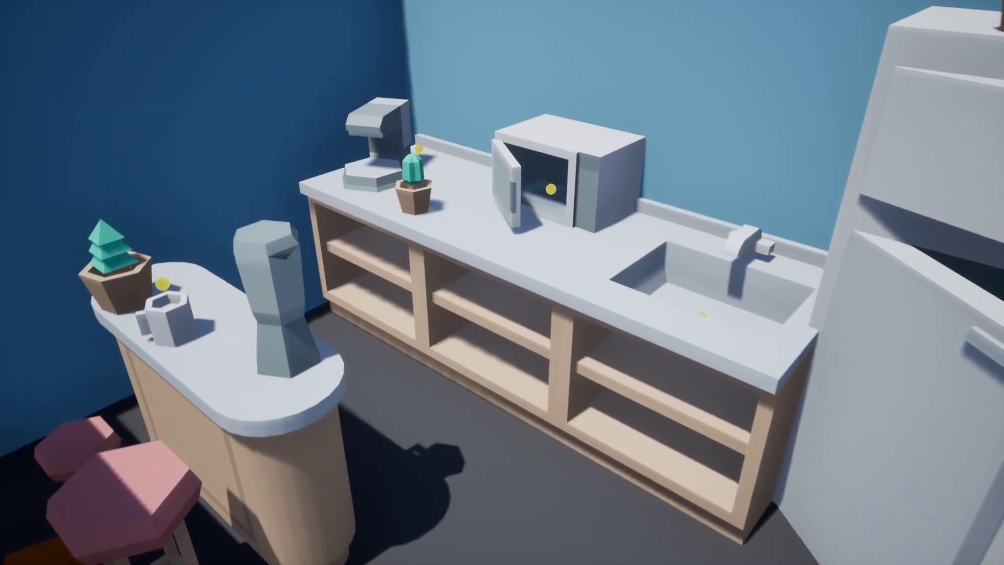